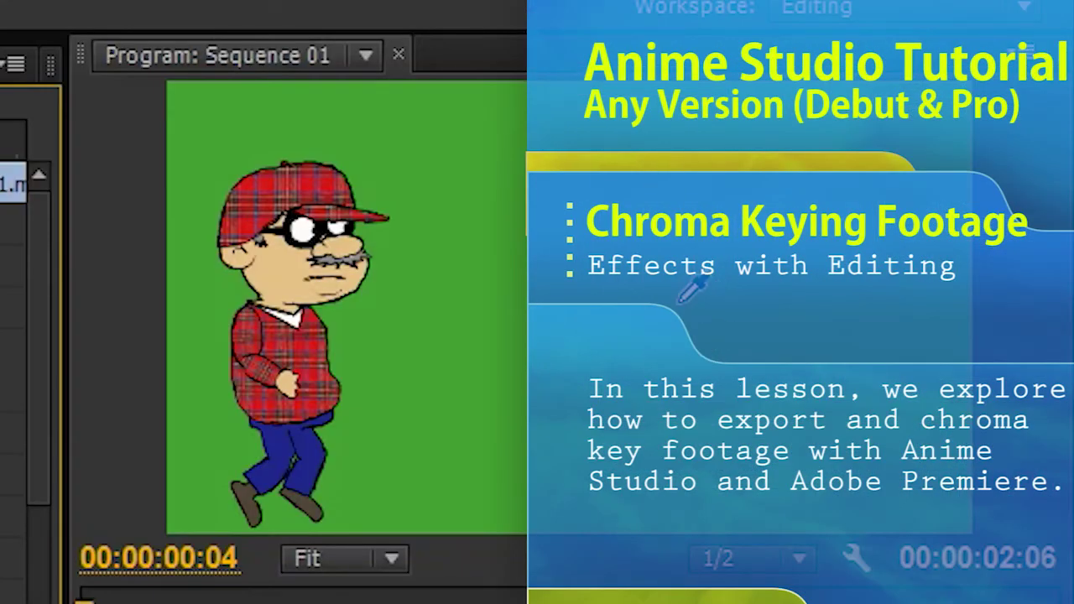
# - Sample the green background in the Program monitor with the Chroma Key eyedropper
pyautogui.click(671, 303)
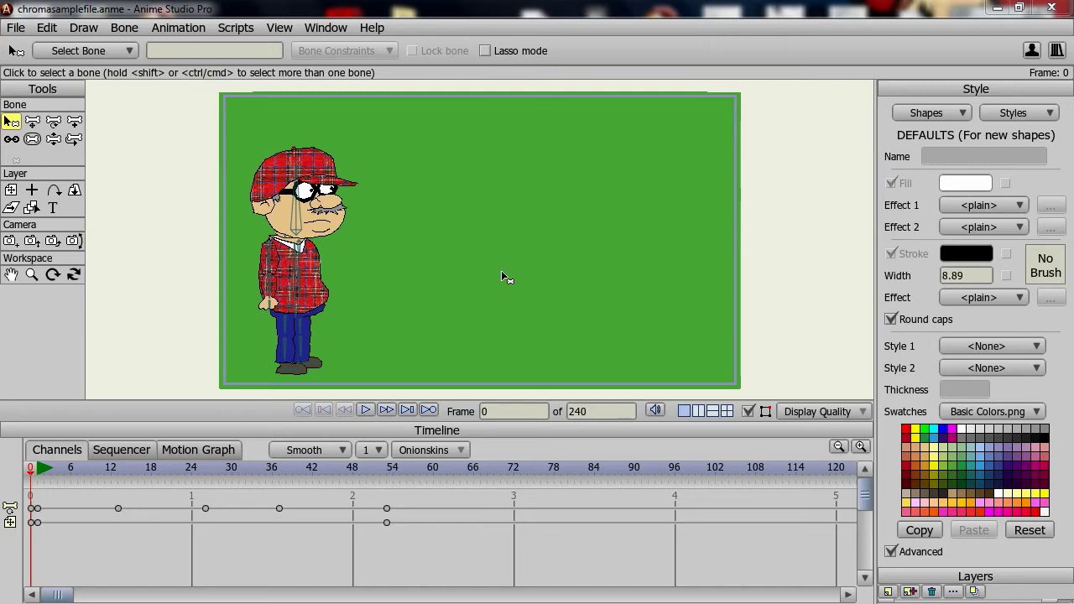
pyautogui.click(46, 480)
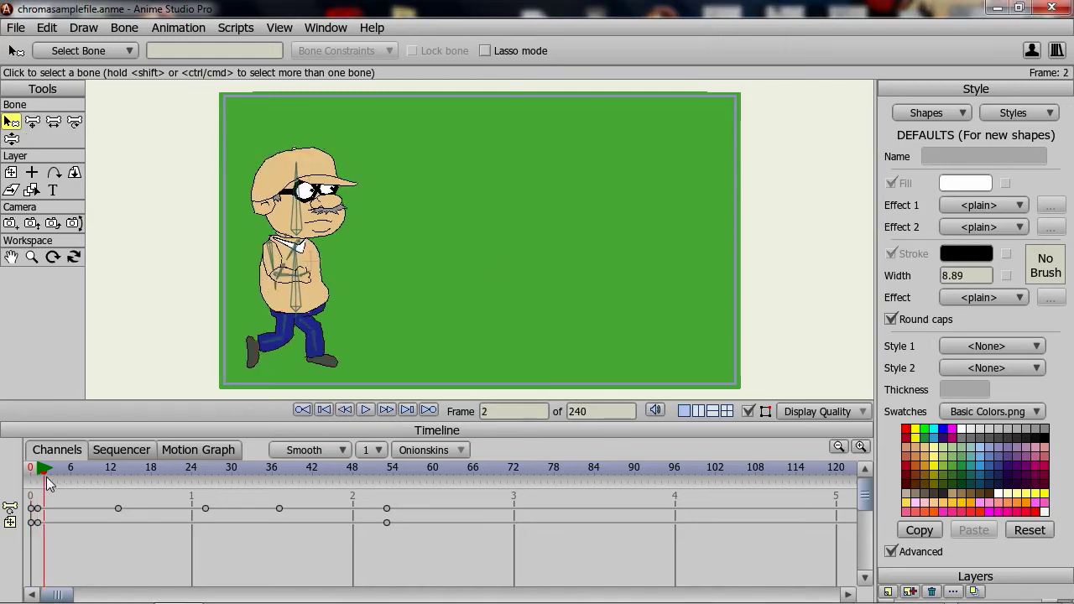
pyautogui.moveTo(48, 484); pyautogui.dragTo(39, 515)
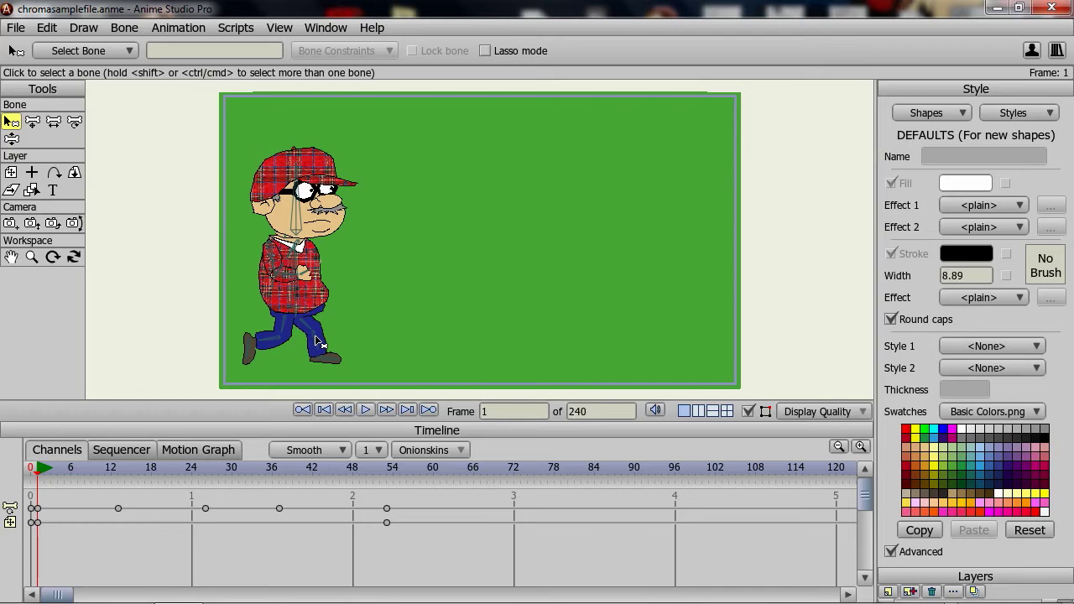
pyautogui.moveTo(59, 479); pyautogui.dragTo(239, 484)
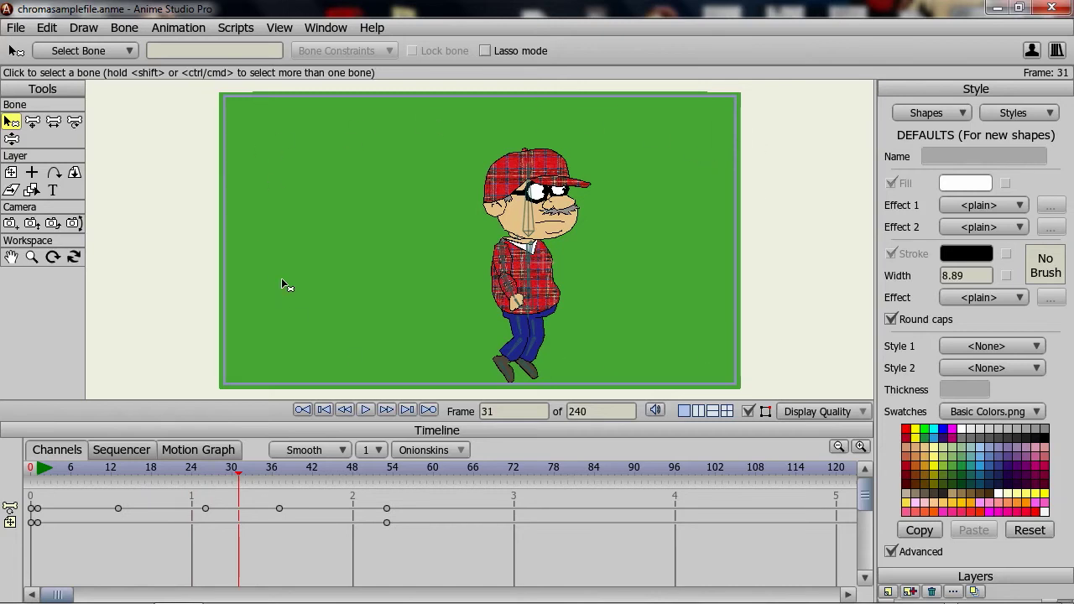
# - Choose QuickTime Movie as the Export Animation output format and confirm the settings
pyautogui.click(17, 27)
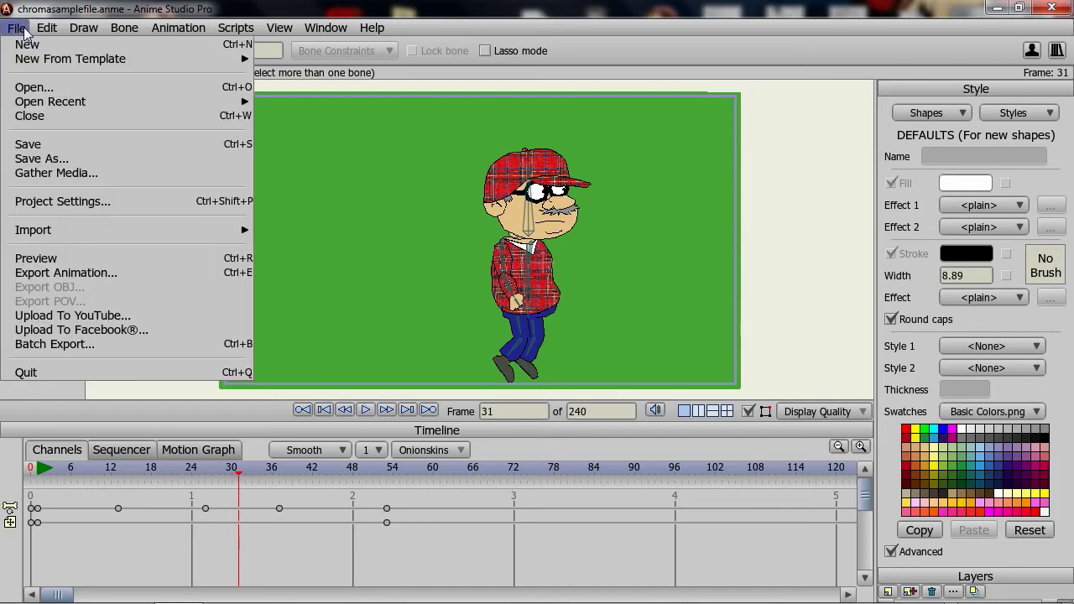
pyautogui.click(72, 269)
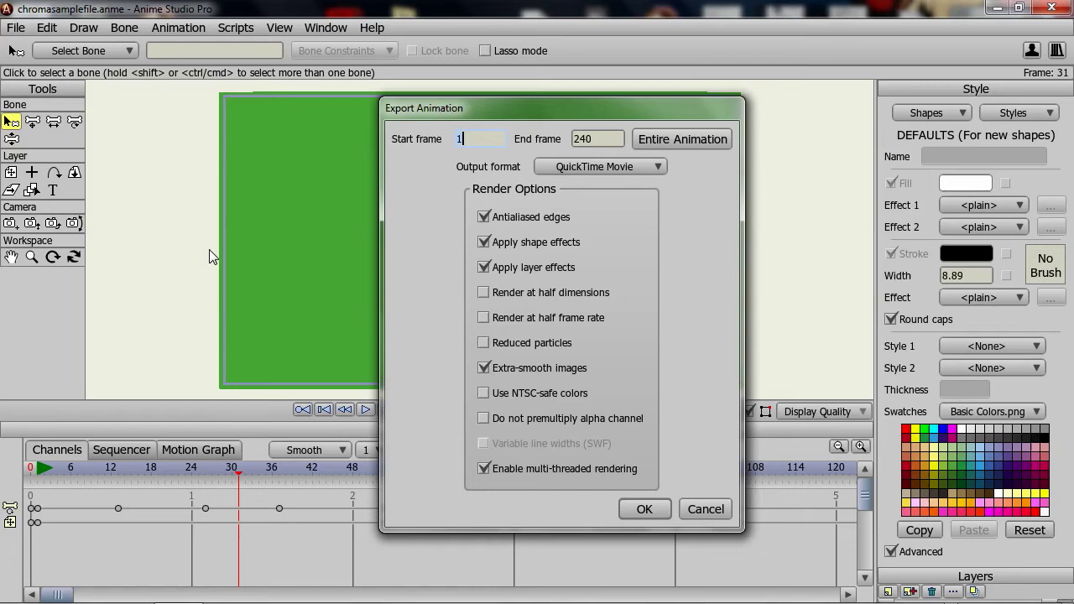
pyautogui.moveTo(487, 106); pyautogui.dragTo(558, 99)
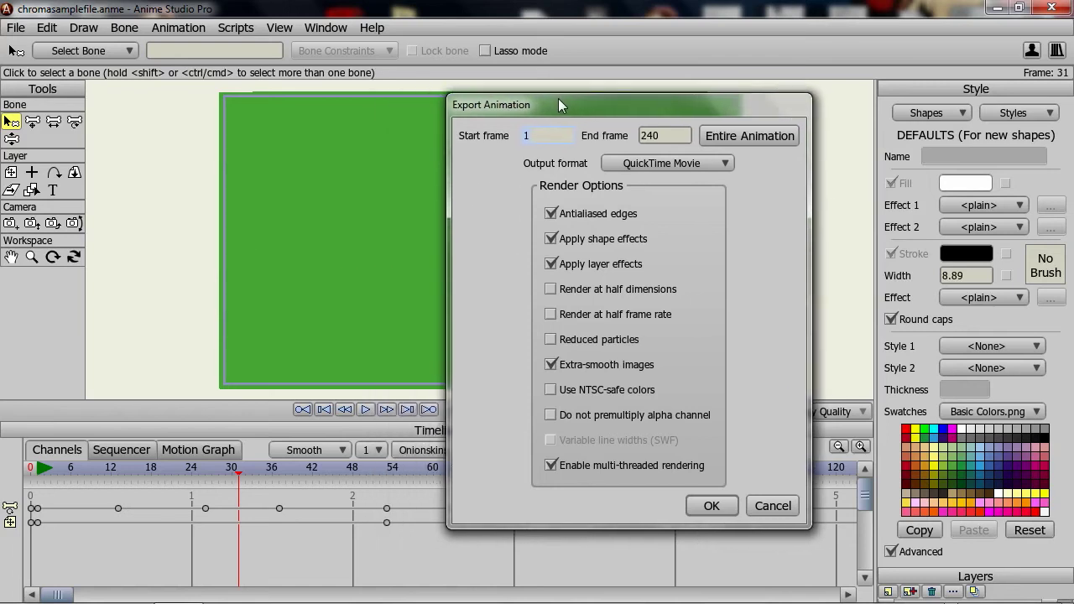
pyautogui.click(695, 166)
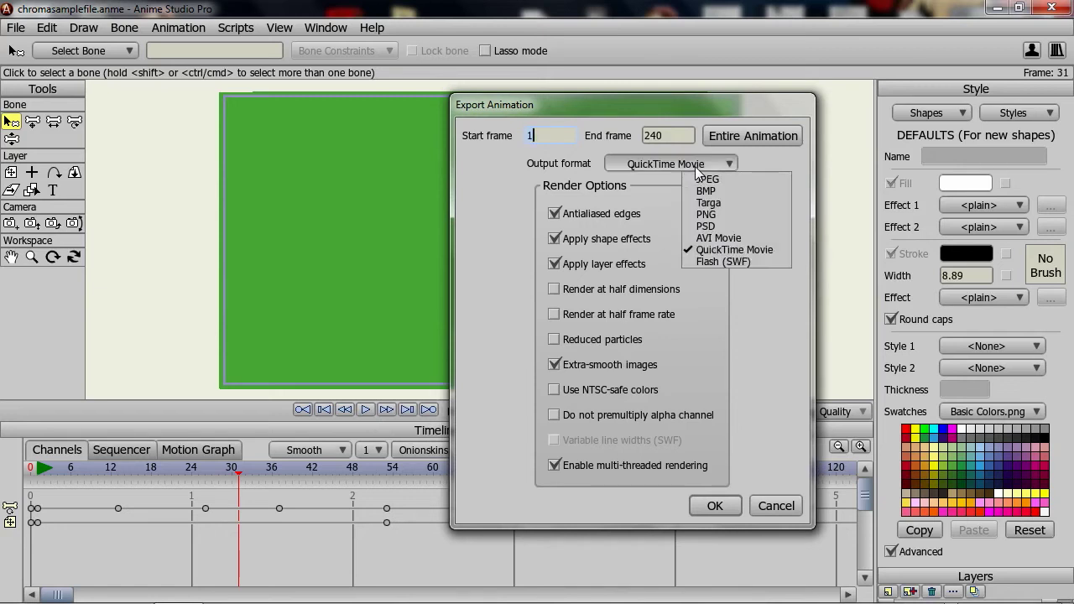
pyautogui.click(661, 167)
pyautogui.click(800, 170)
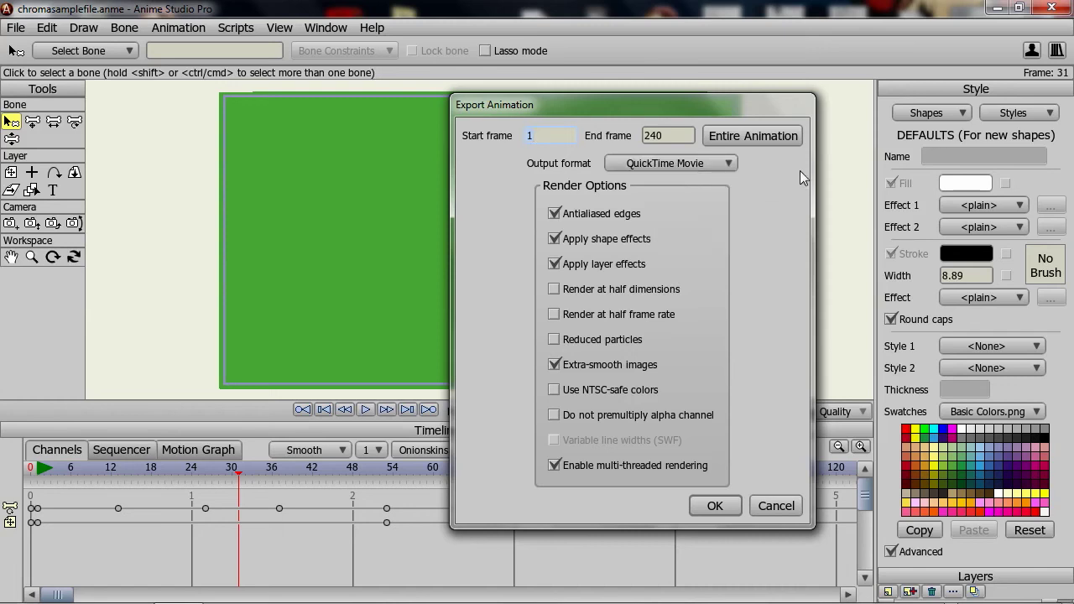
pyautogui.click(716, 506)
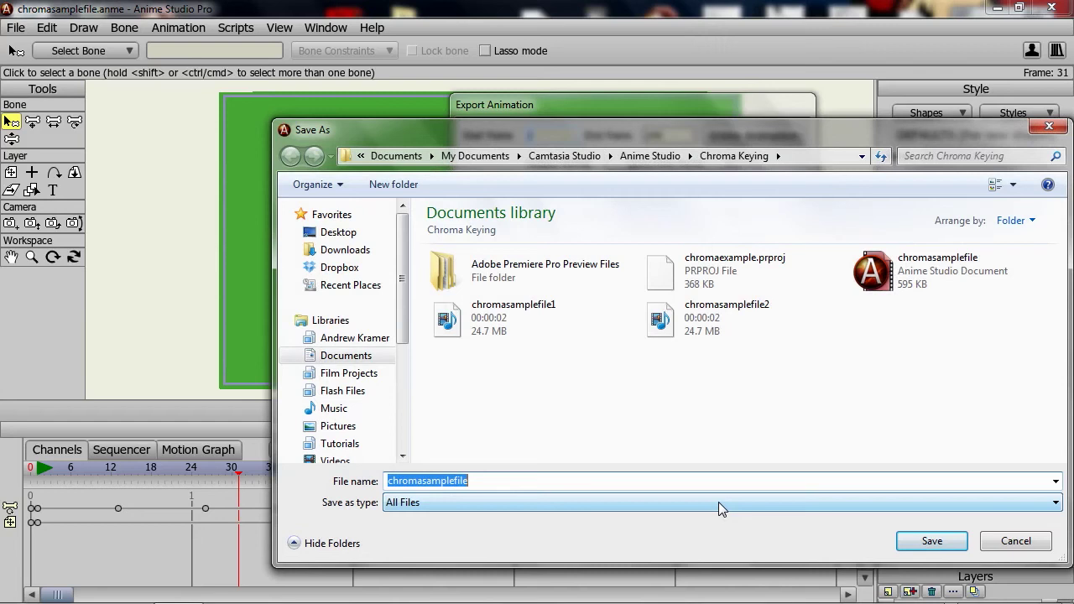
# - Save the movie as chromasamplefile with Animation compression and start rendering
pyautogui.click(930, 541)
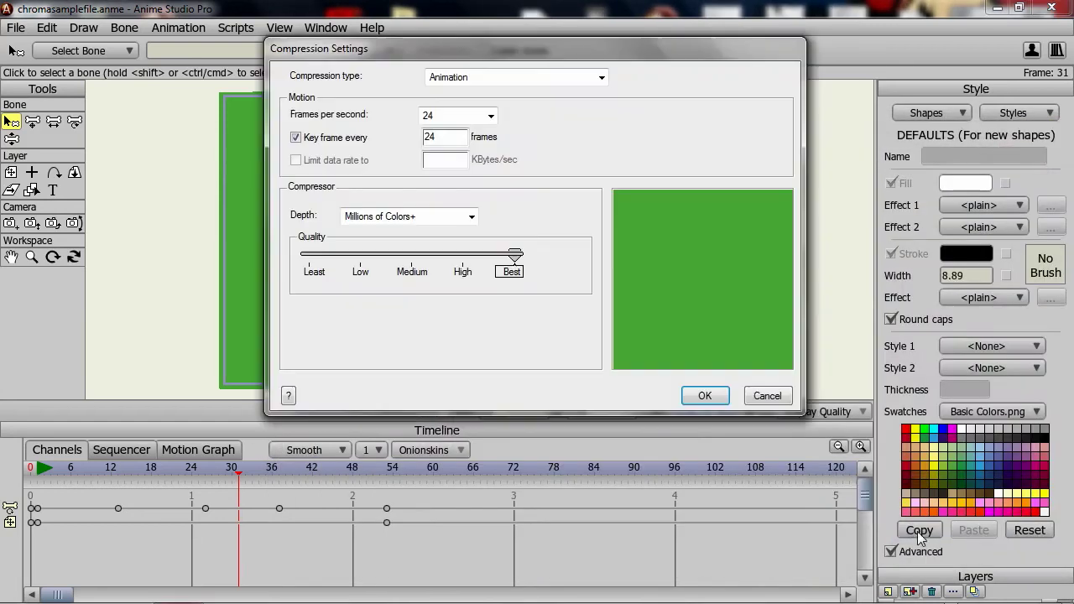
pyautogui.click(597, 78)
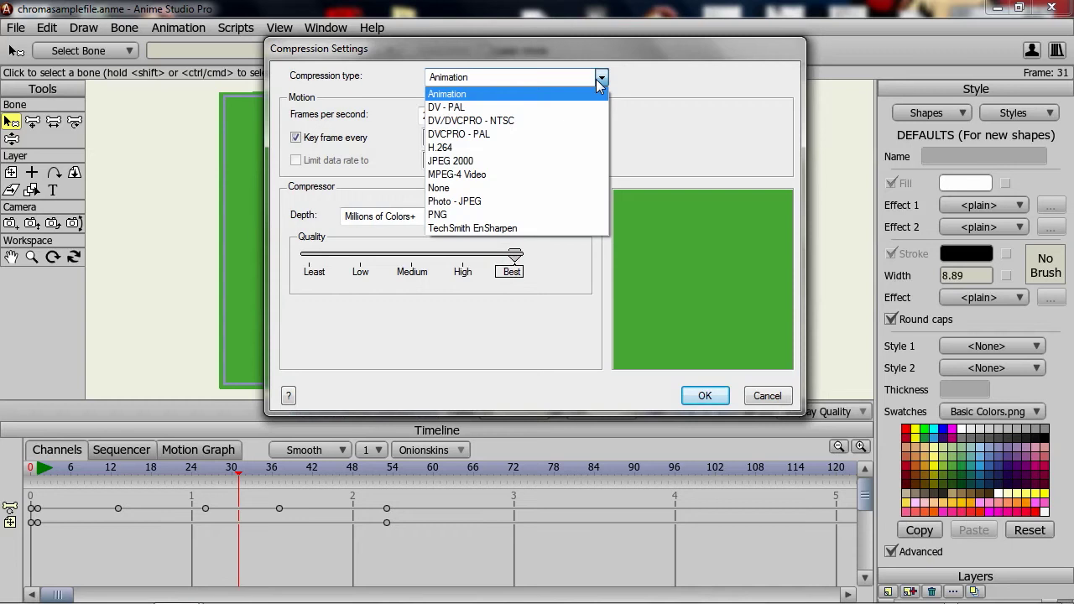
pyautogui.click(659, 95)
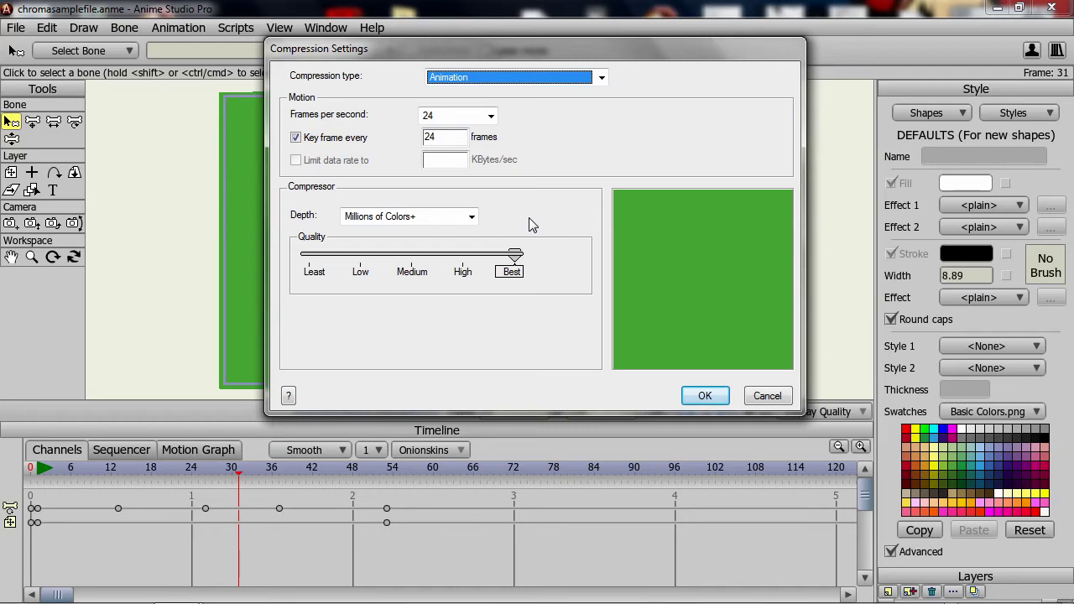
pyautogui.click(776, 393)
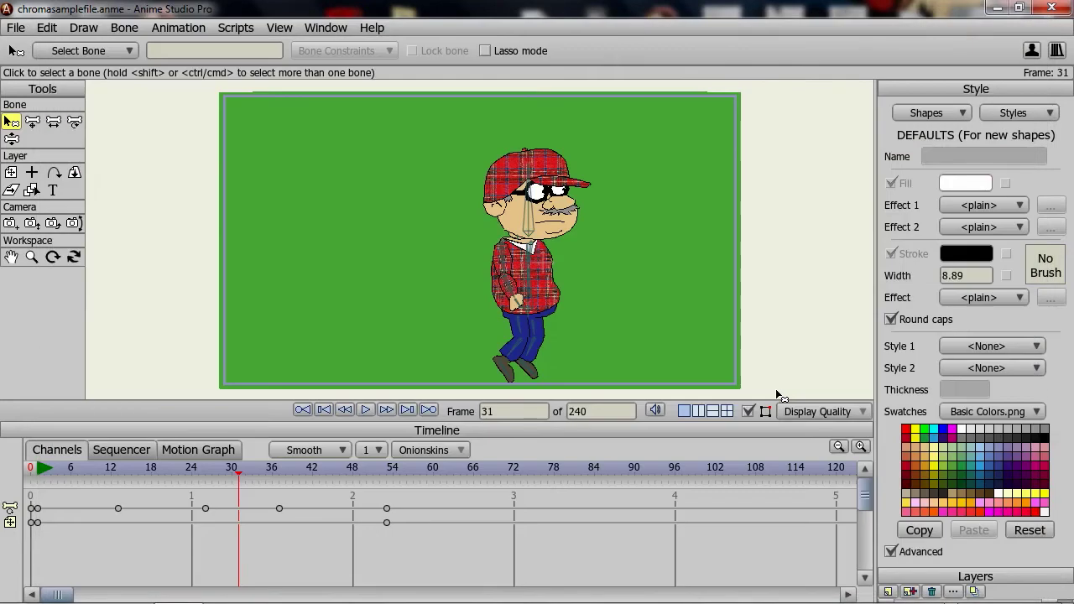
# - Bring the chromaexample project in Premiere Pro to the front from the taskbar
pyautogui.moveTo(839, 601)
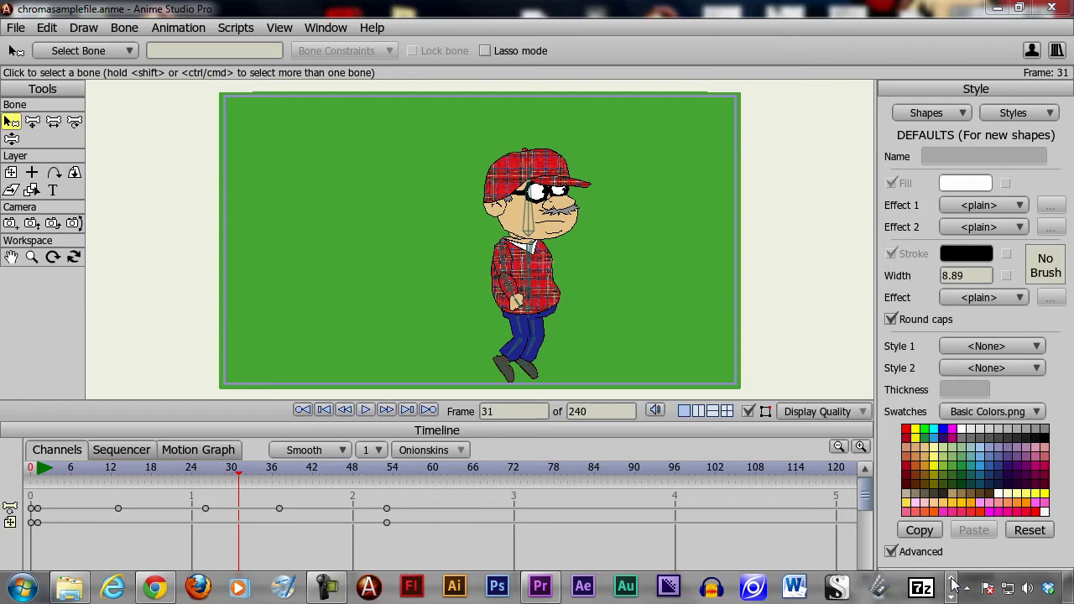
pyautogui.click(541, 590)
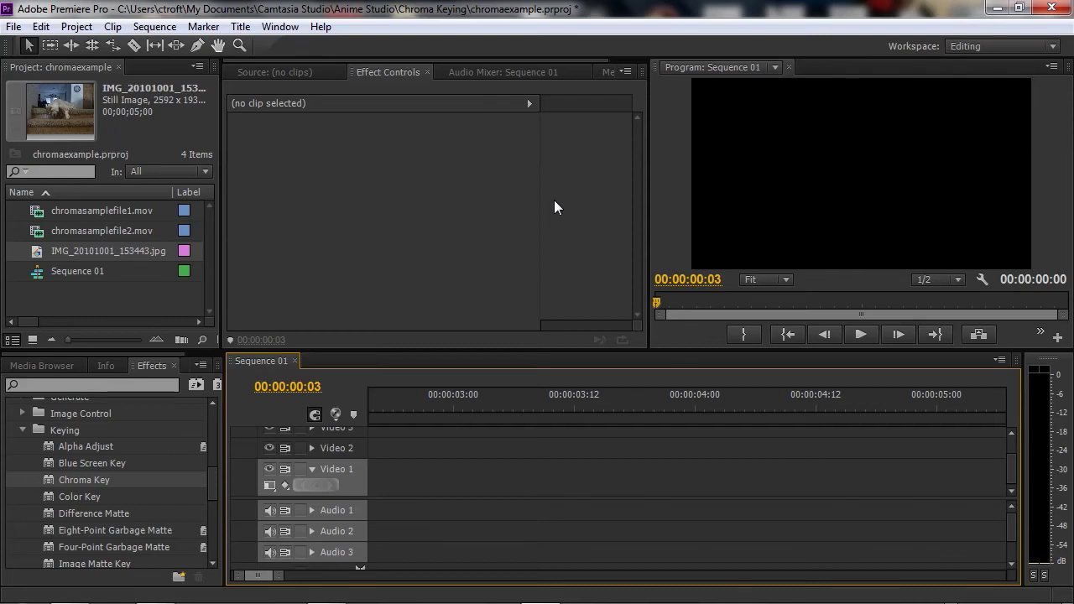
# - Drag chromasamplefile1.mov from the Project panel onto Video 1 and Audio 1
pyautogui.click(42, 211)
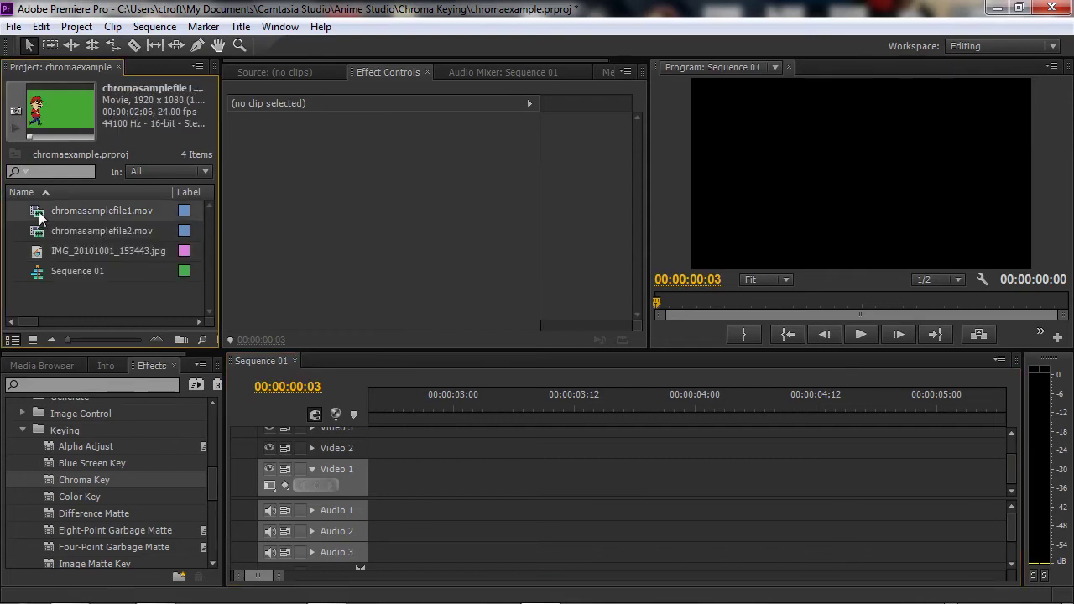
pyautogui.moveTo(39, 216); pyautogui.dragTo(344, 486)
pyautogui.moveTo(255, 577); pyautogui.dragTo(234, 574)
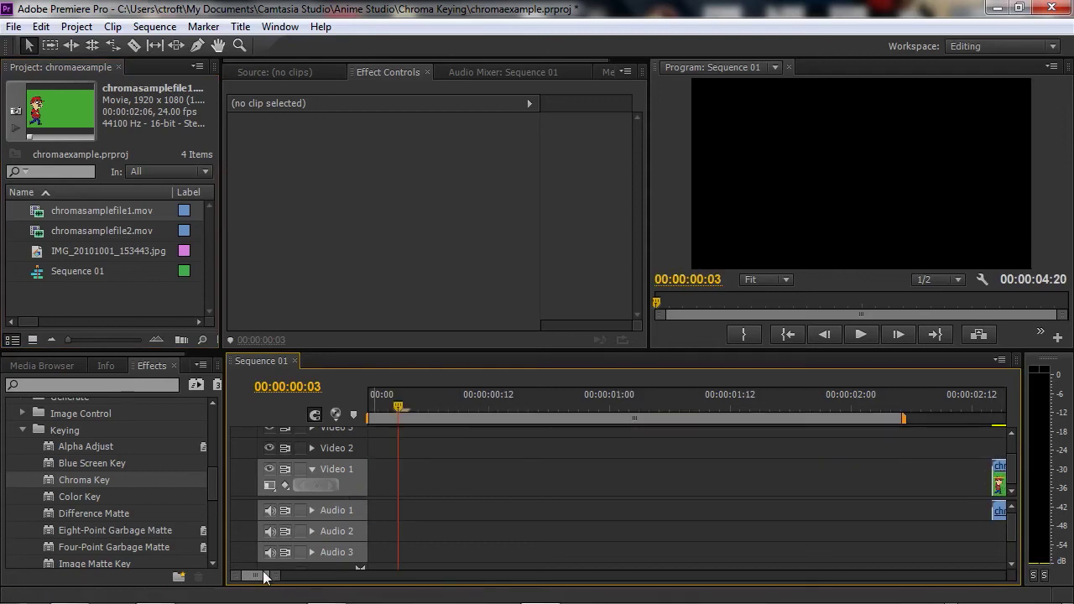
pyautogui.moveTo(265, 577); pyautogui.dragTo(289, 578)
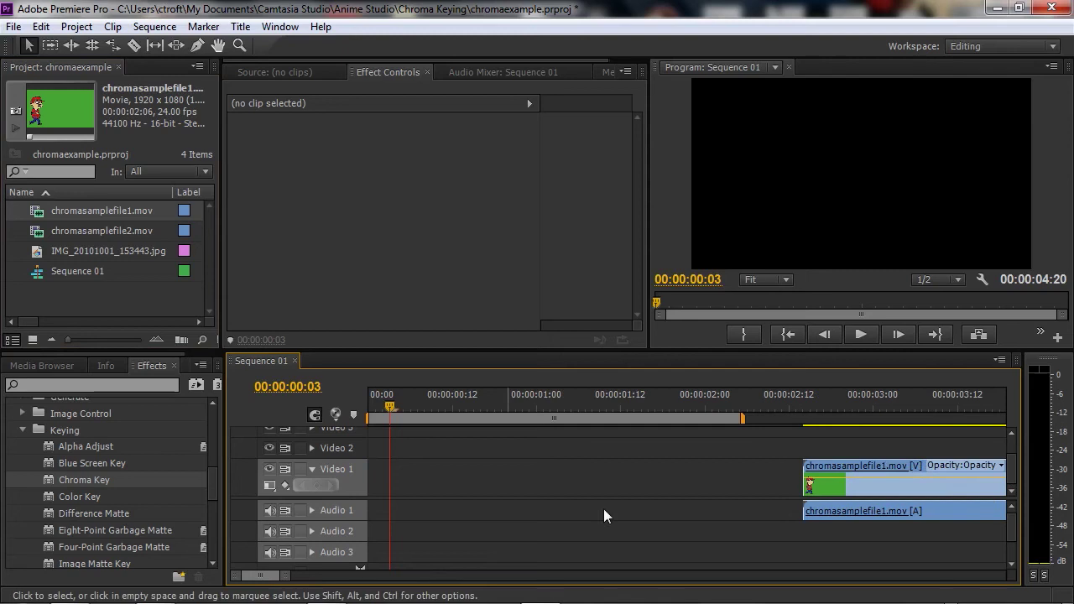
# - Move the clip so it starts at 00:00 and scrub through the sequence
pyautogui.click(957, 466)
pyautogui.click(864, 471)
pyautogui.moveTo(865, 476); pyautogui.dragTo(430, 484)
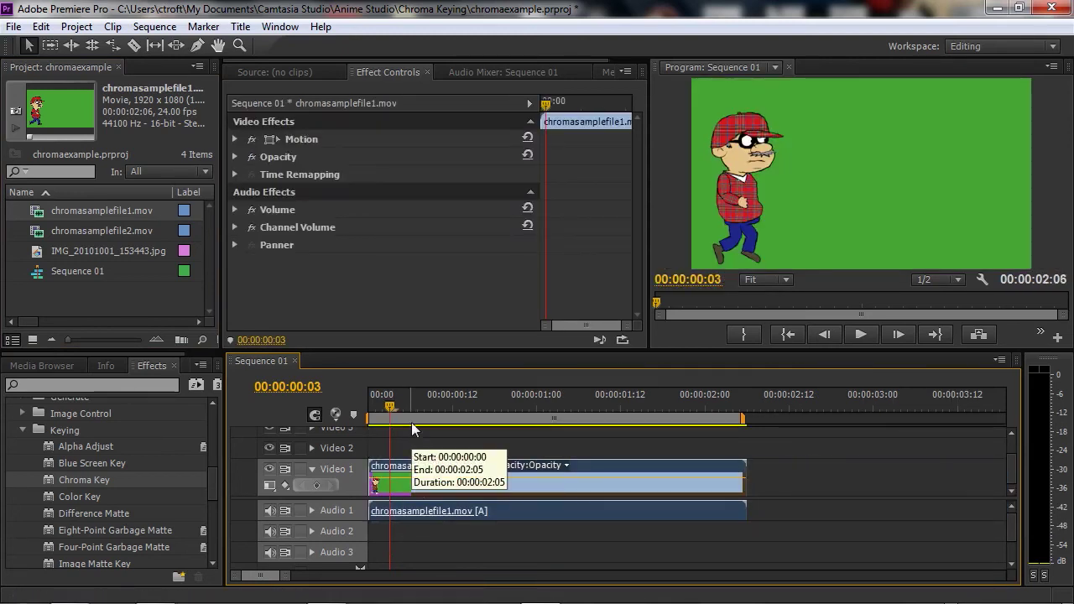
pyautogui.moveTo(389, 410); pyautogui.dragTo(394, 447)
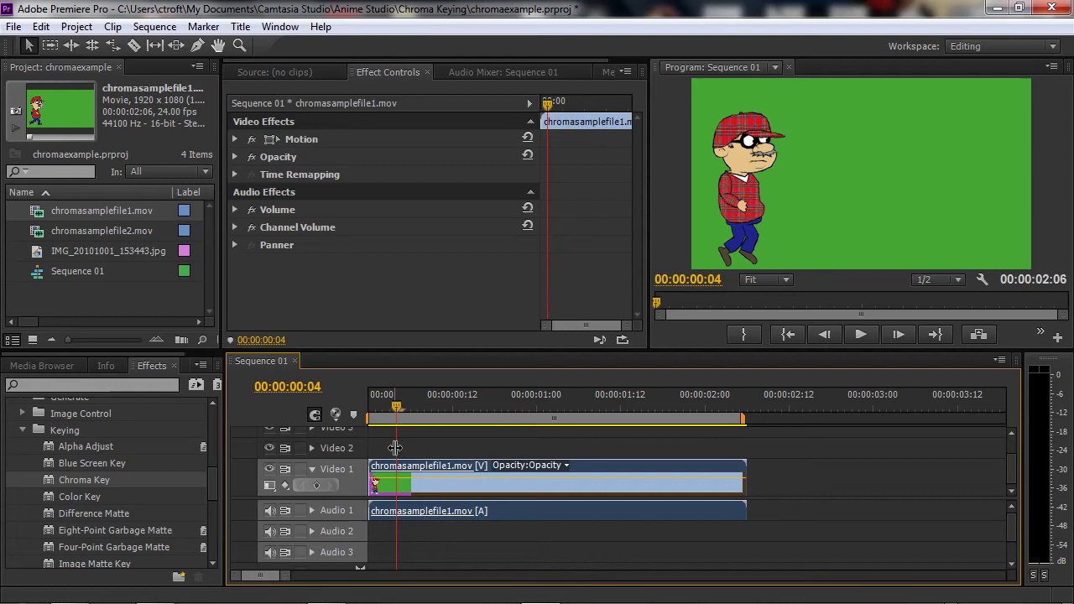
pyautogui.moveTo(214, 481); pyautogui.dragTo(214, 413)
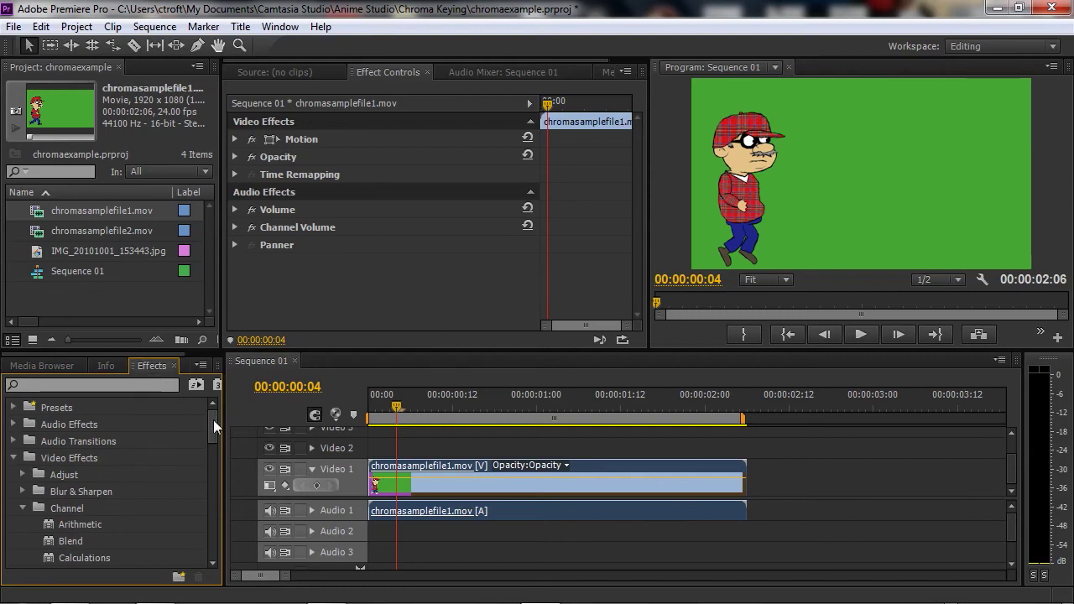
# - Apply Chroma Key to chromasamplefile1.mov and sample its green background as the key colour
pyautogui.moveTo(215, 421); pyautogui.dragTo(210, 475)
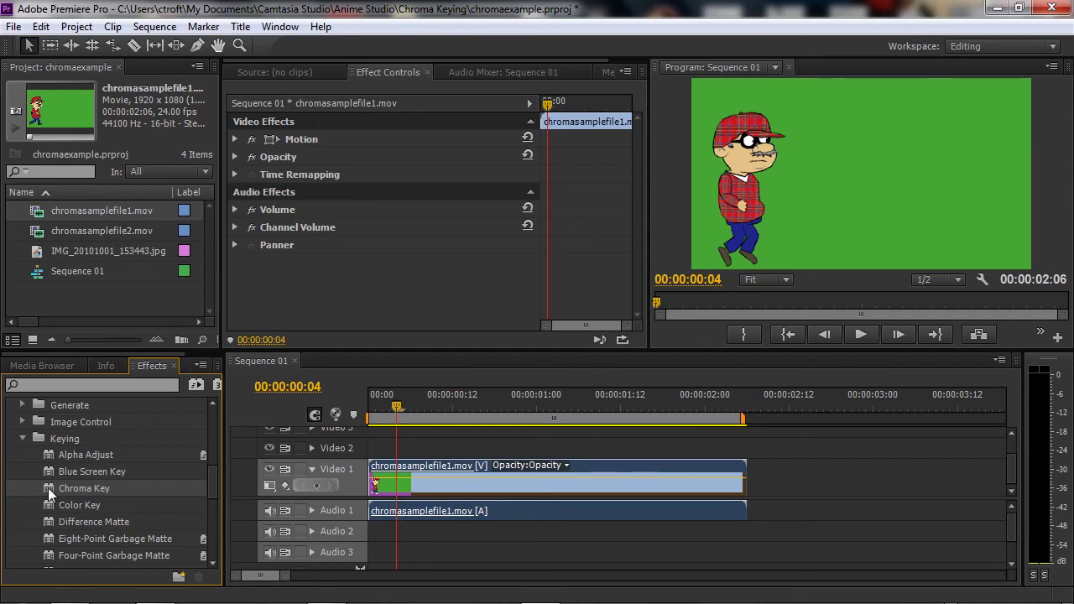
pyautogui.moveTo(48, 488); pyautogui.dragTo(434, 483)
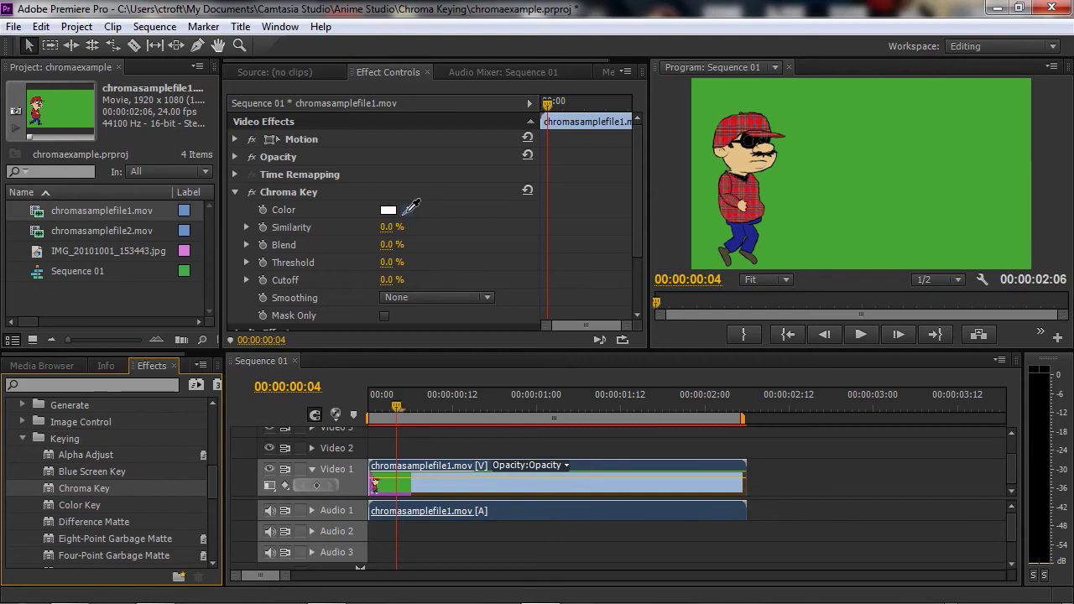
pyautogui.moveTo(412, 207); pyautogui.dragTo(904, 169)
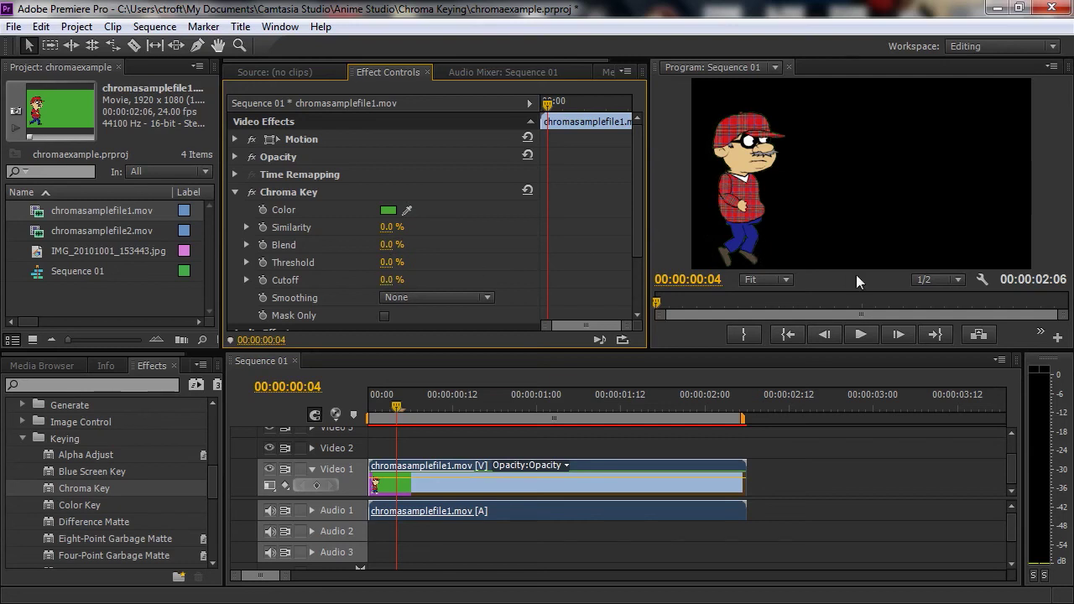
# - Zoom the Program monitor to 100% and raise the Chroma Key Blend to soften edges
pyautogui.click(784, 280)
pyautogui.click(785, 397)
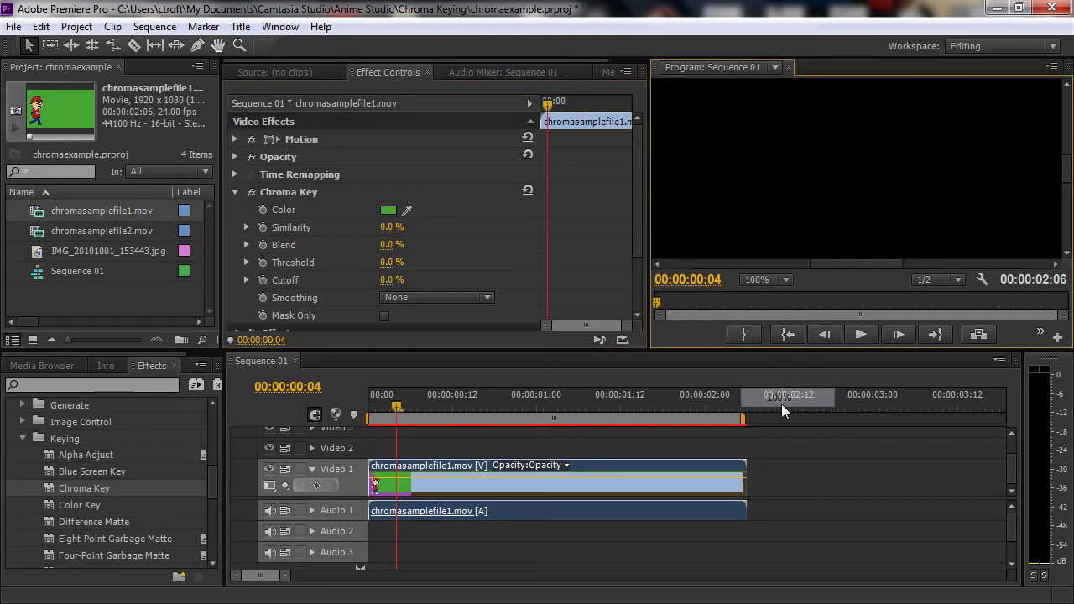
pyautogui.moveTo(805, 267); pyautogui.dragTo(792, 268)
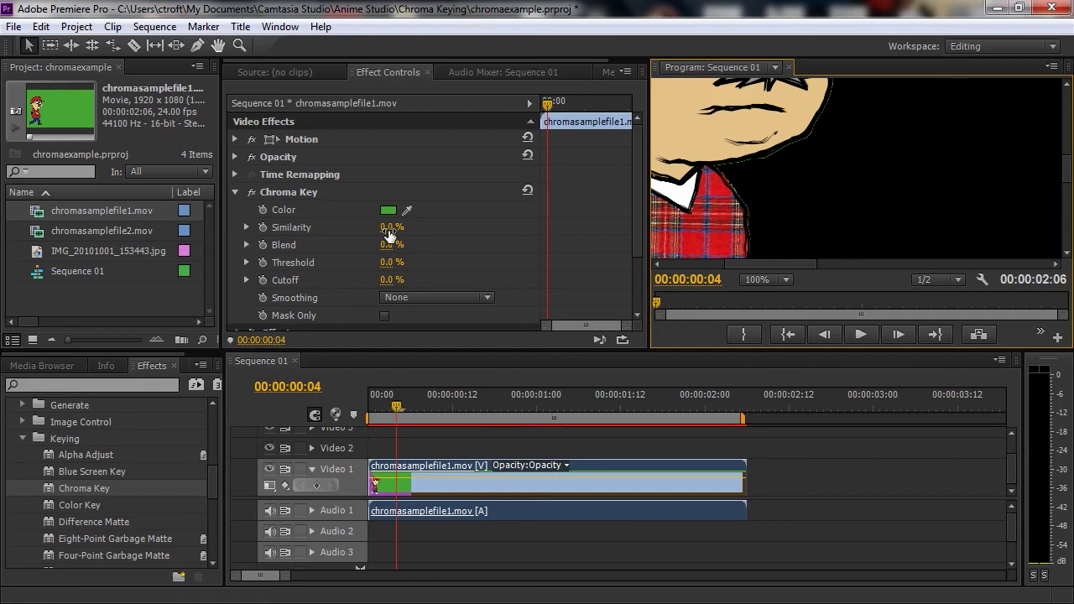
pyautogui.moveTo(392, 249); pyautogui.dragTo(444, 250)
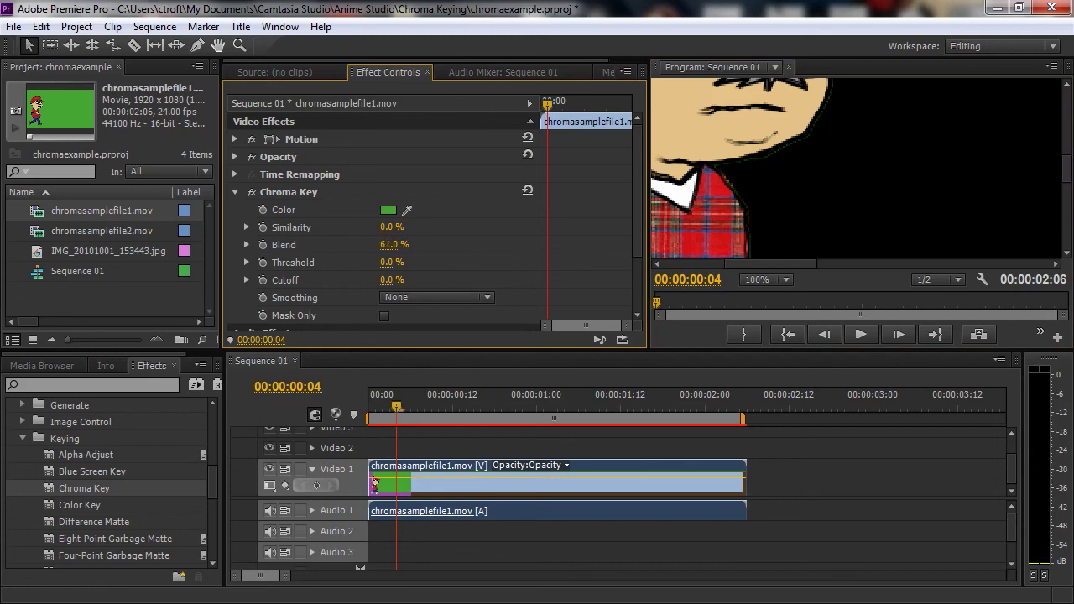
# - Adjust the Chroma Key to Blend 39% and Similarity 13%
pyautogui.click(395, 245)
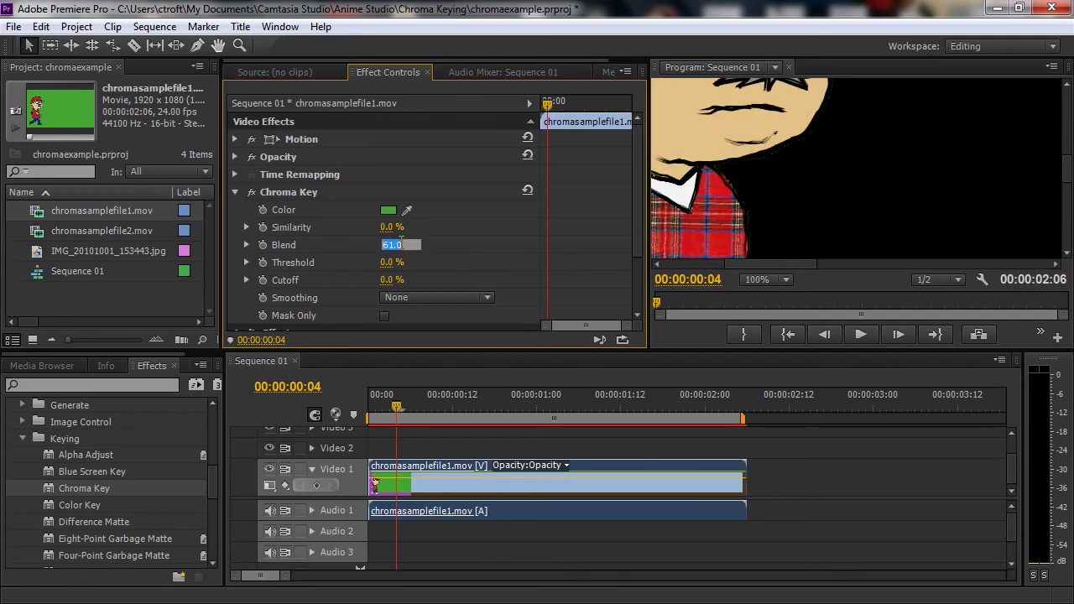
pyautogui.write('100')
pyautogui.press('Return')
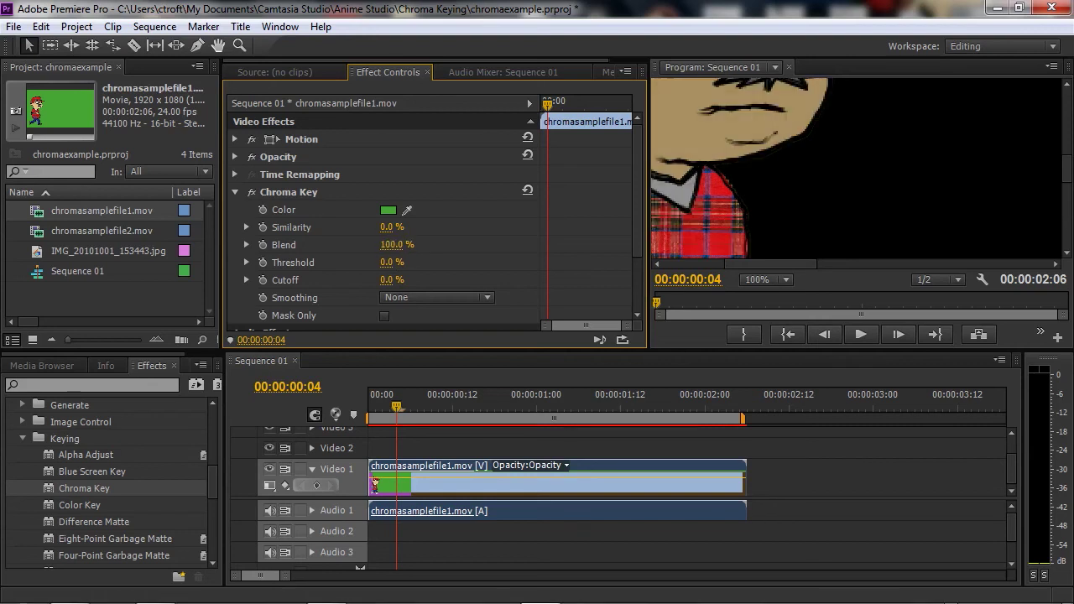
pyautogui.moveTo(392, 245)
pyautogui.mouseDown()
pyautogui.moveTo(373, 245)
pyautogui.moveTo(402, 244)
pyautogui.mouseUp()
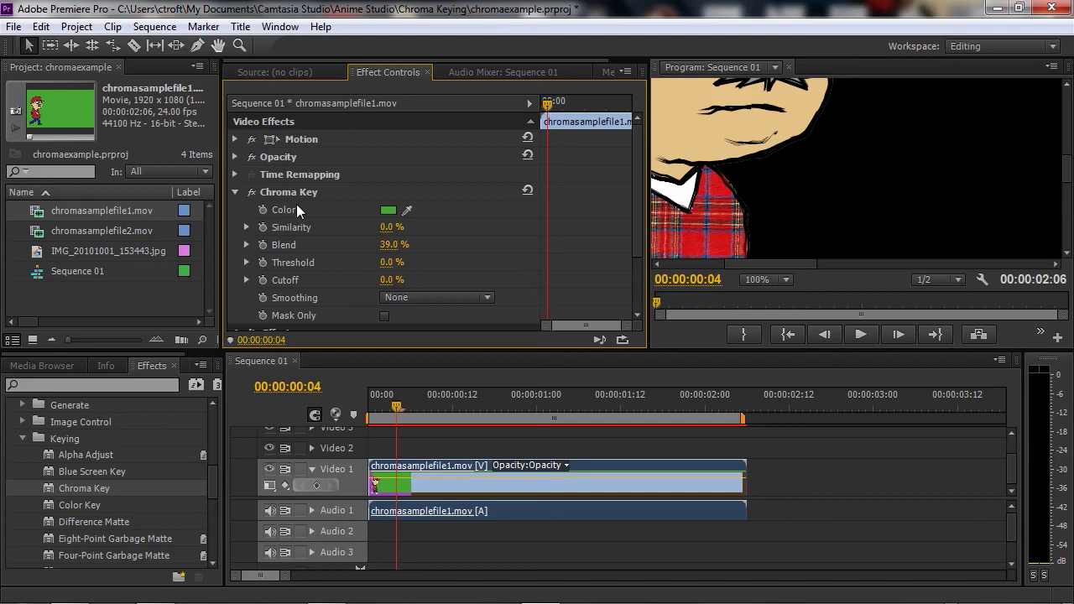
pyautogui.moveTo(395, 237); pyautogui.dragTo(431, 252)
# - Fit the preview, move the cartoon to Video 2 and place the dog photo on Video 1
pyautogui.click(763, 279)
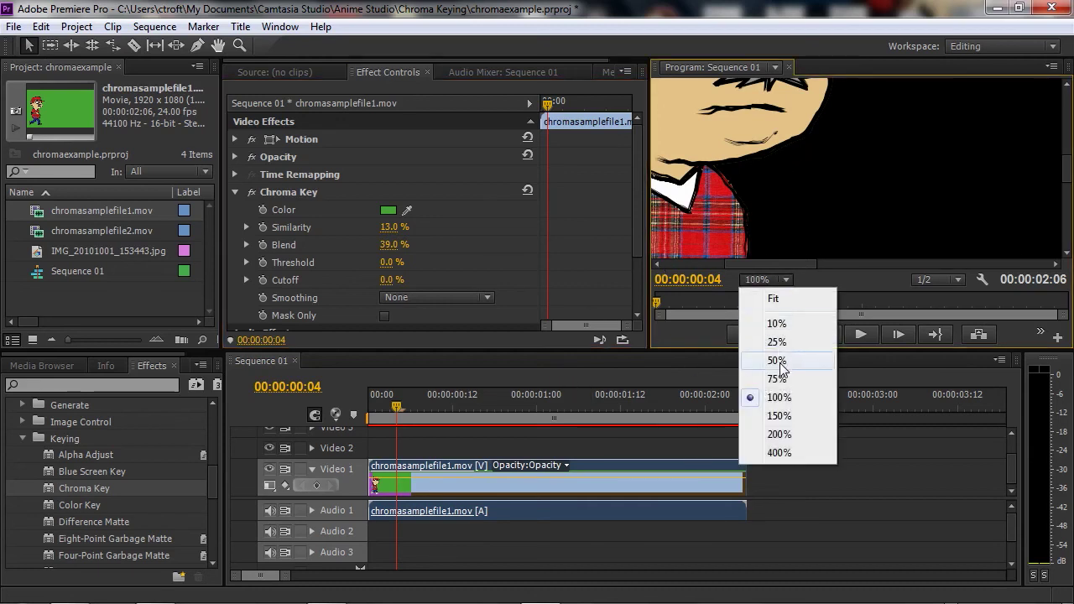
pyautogui.click(776, 299)
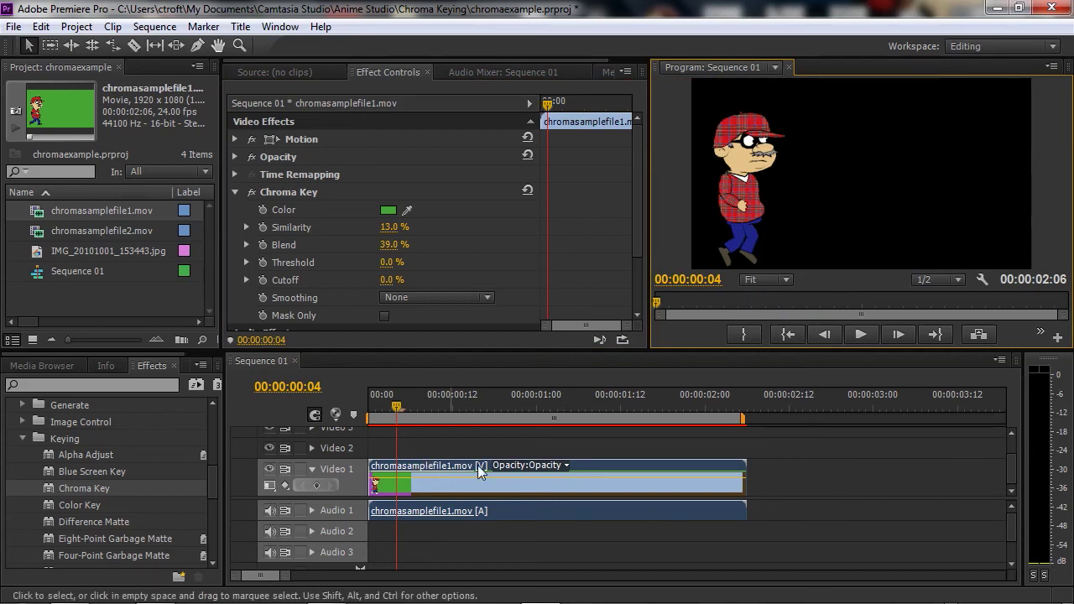
pyautogui.moveTo(594, 464); pyautogui.dragTo(593, 446)
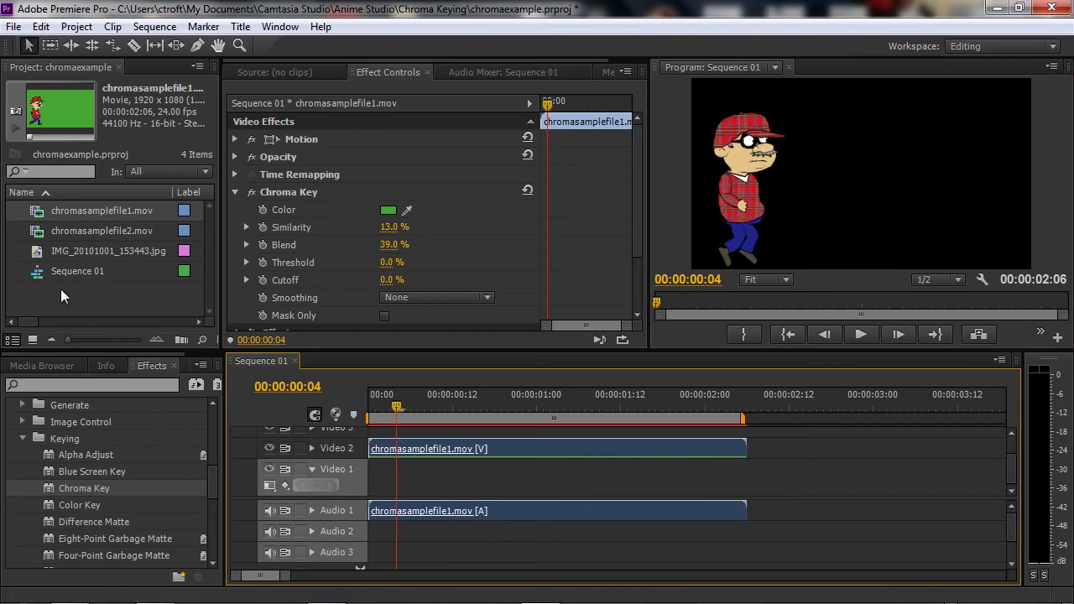
pyautogui.moveTo(40, 252); pyautogui.dragTo(371, 491)
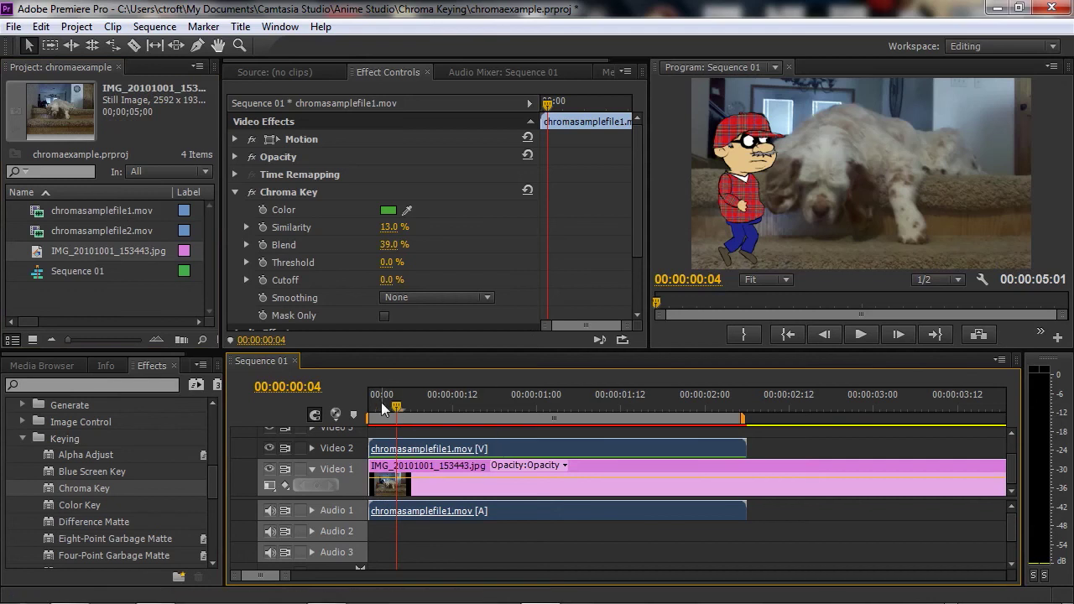
pyautogui.moveTo(396, 409); pyautogui.dragTo(726, 410)
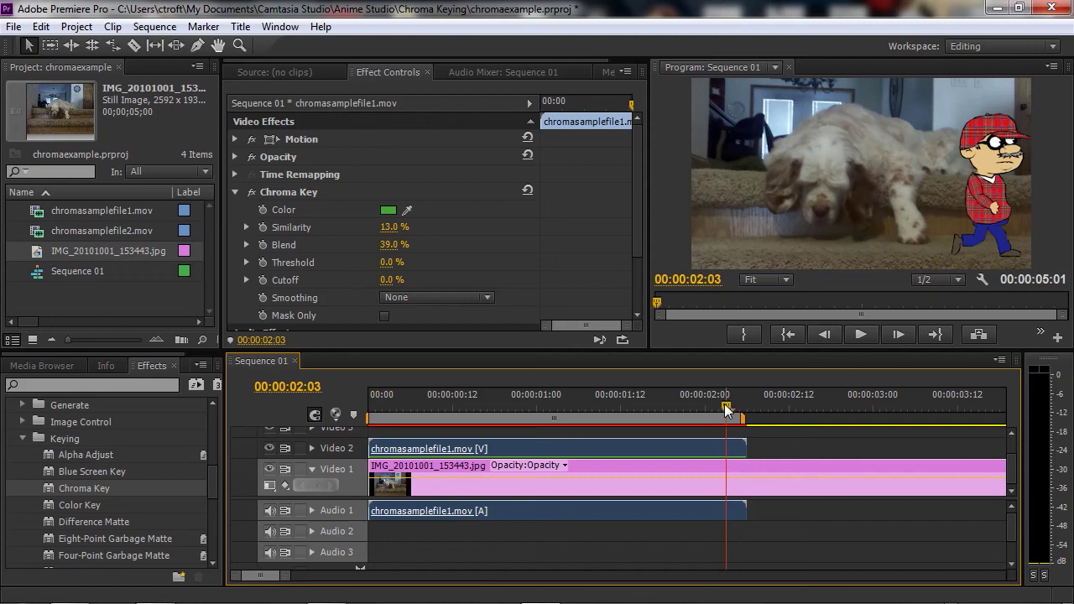
# - Switch from Premiere Pro back to Anime Studio Pro
pyautogui.moveTo(391, 597)
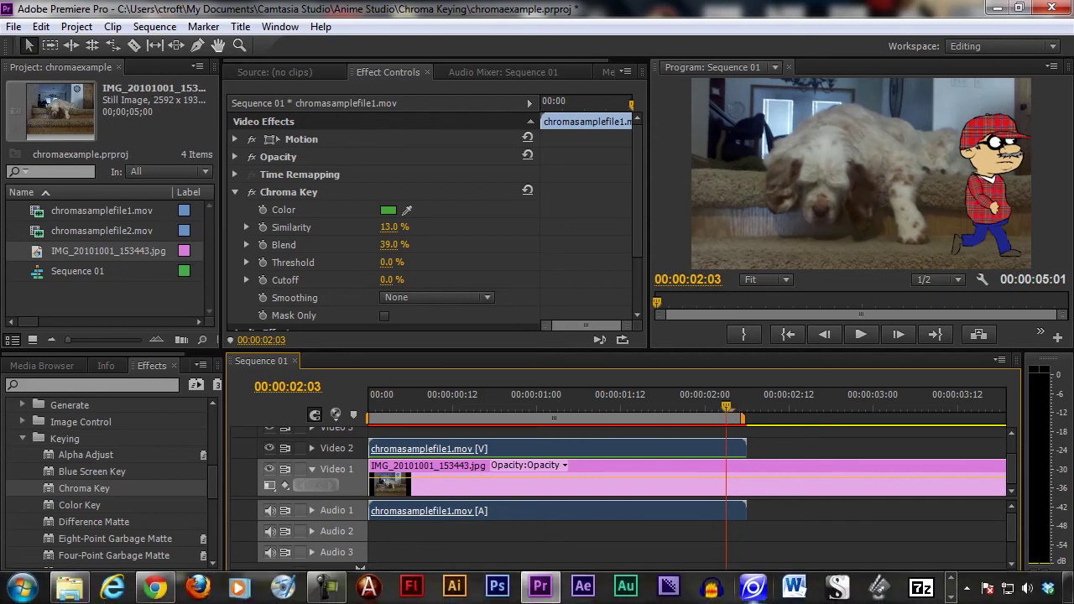
pyautogui.click(952, 597)
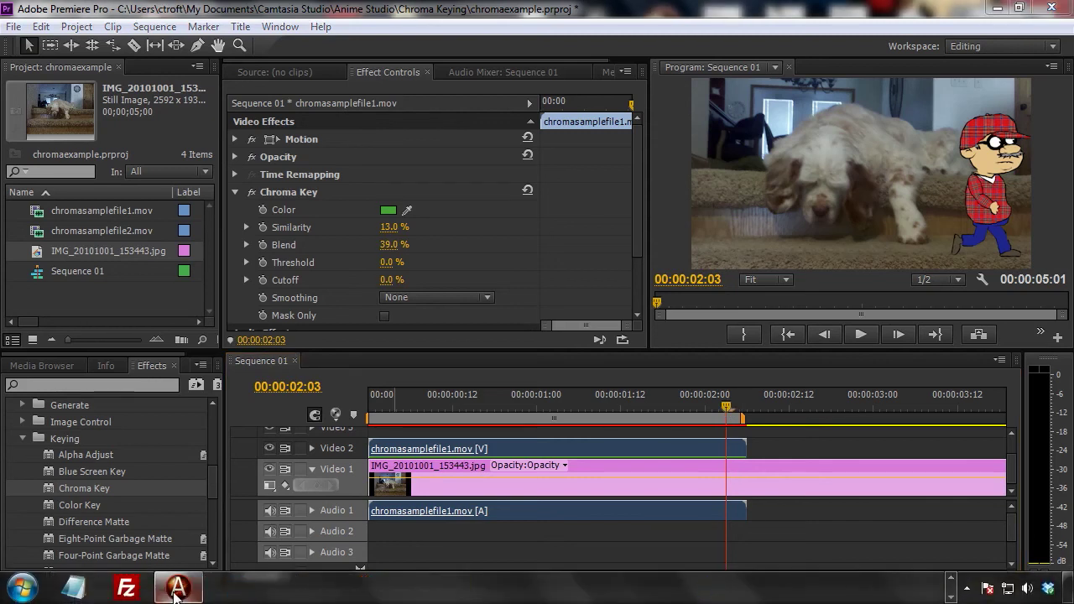
pyautogui.click(176, 590)
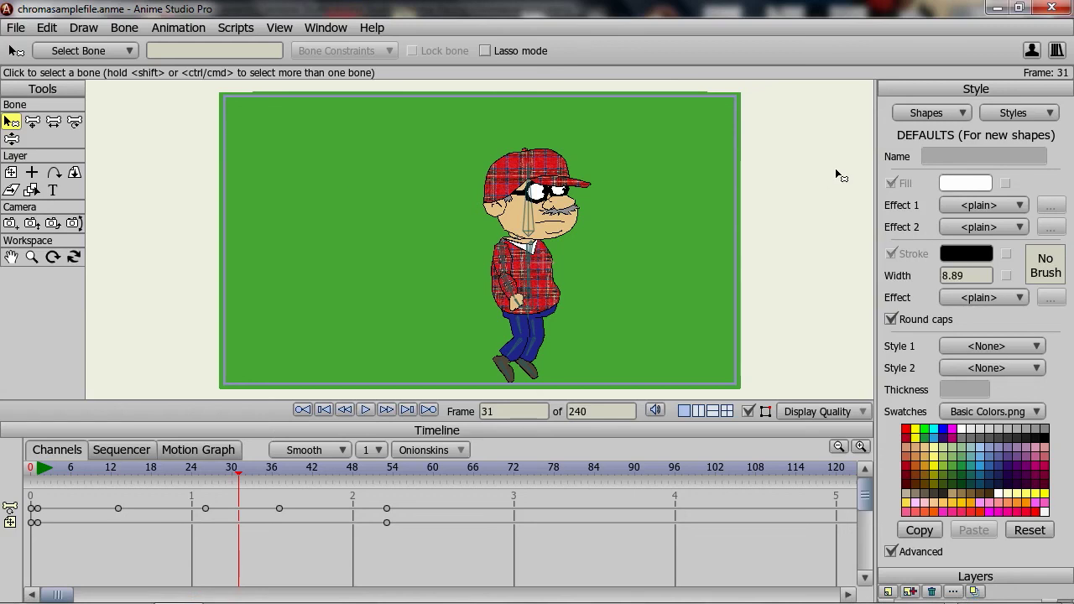
# - Show the Layers panel and enlarge it away from the character
pyautogui.click(339, 29)
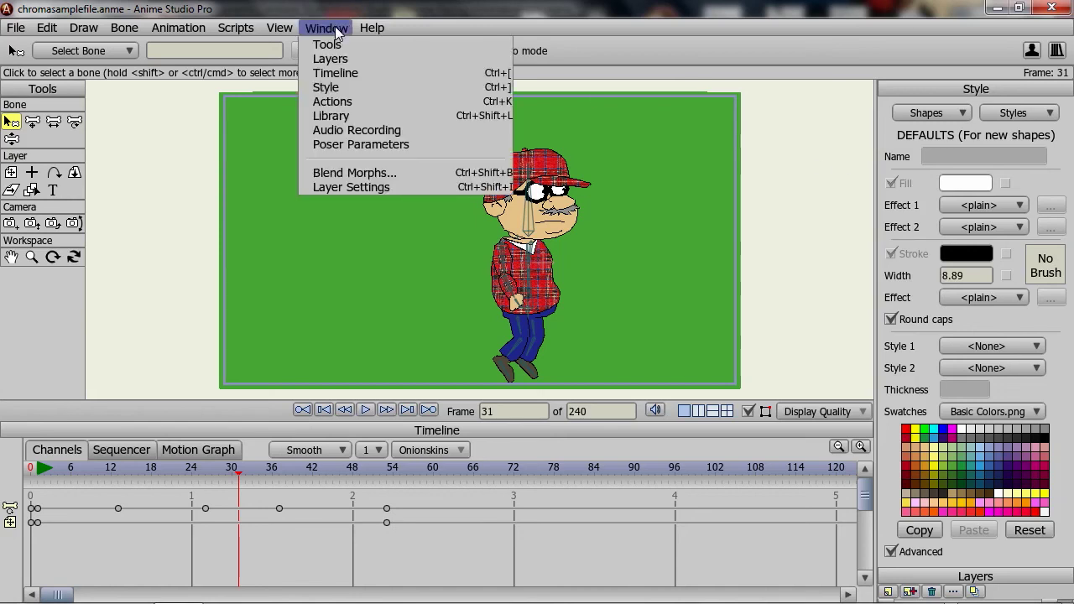
pyautogui.click(336, 116)
pyautogui.click(325, 30)
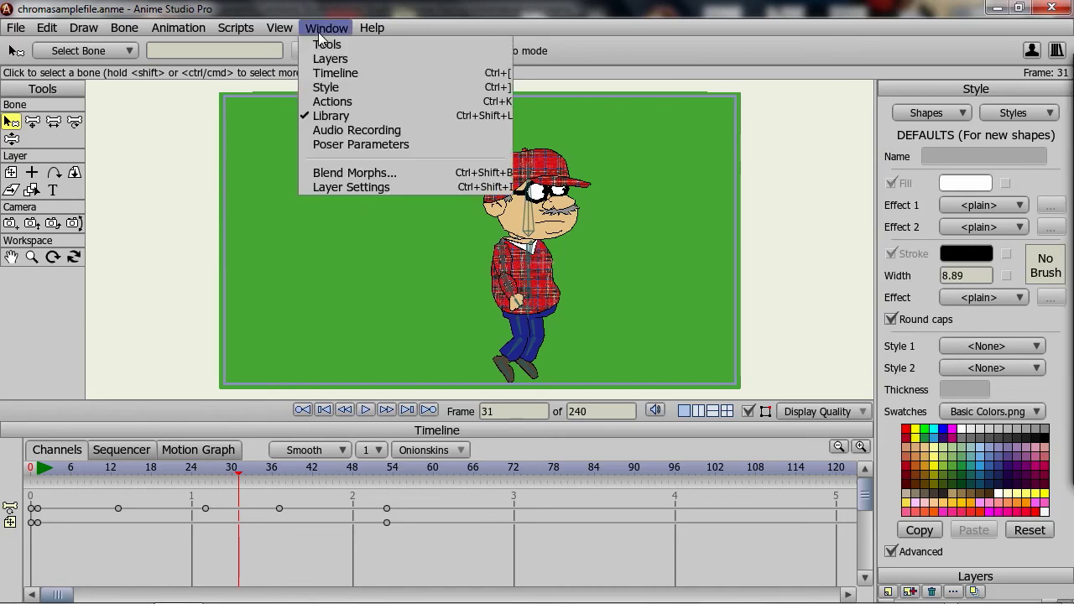
pyautogui.click(330, 59)
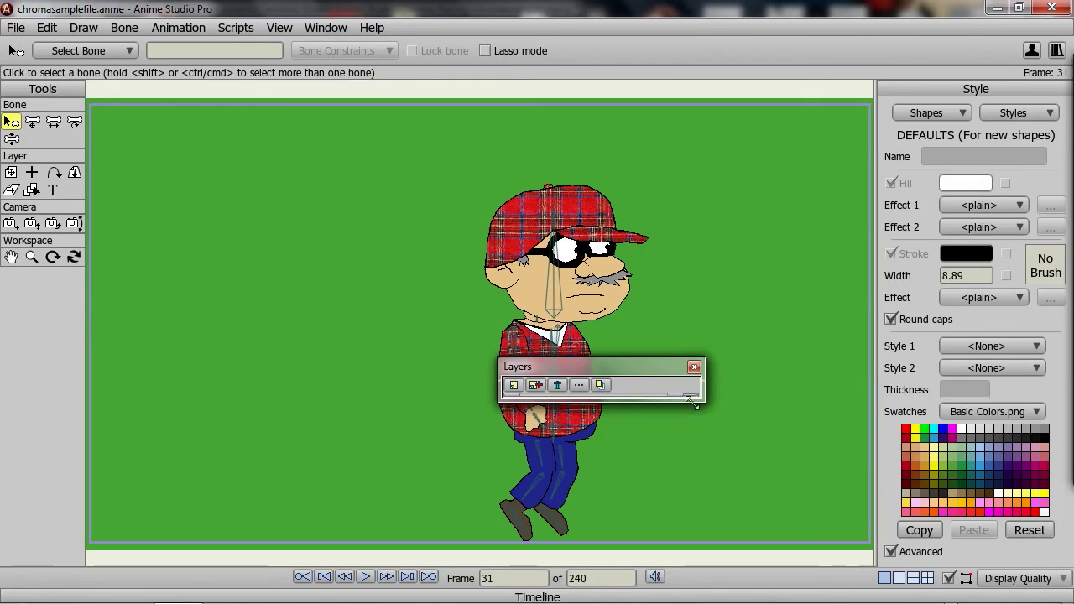
pyautogui.moveTo(629, 367); pyautogui.dragTo(815, 86)
pyautogui.moveTo(850, 320); pyautogui.dragTo(851, 443)
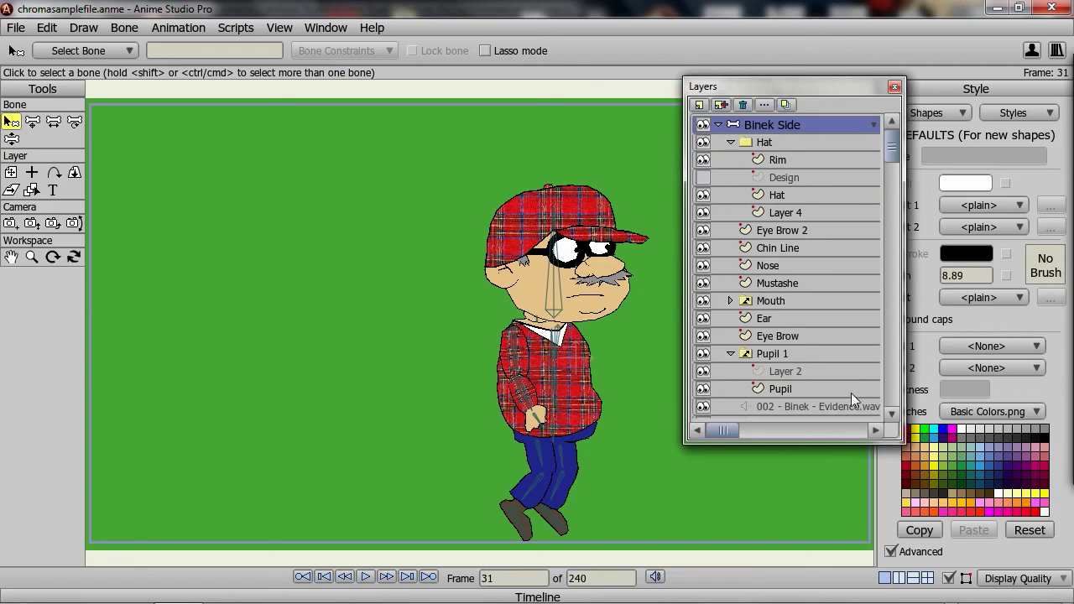
pyautogui.moveTo(893, 145); pyautogui.dragTo(894, 390)
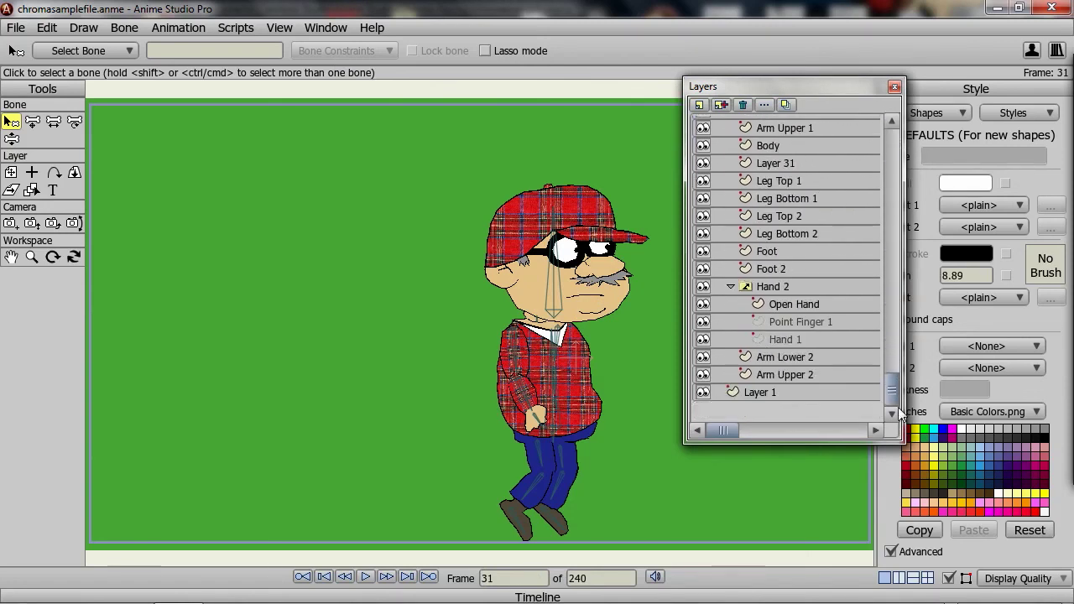
# - Delete Layer 1, the green background, and dock the Layers panel on the right
pyautogui.click(762, 396)
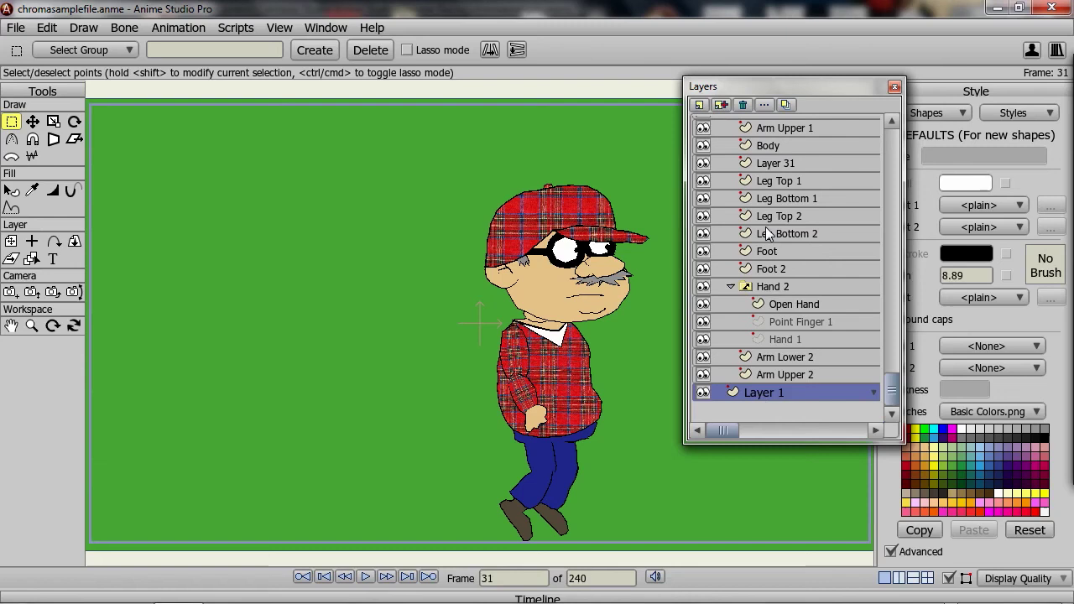
pyautogui.click(744, 105)
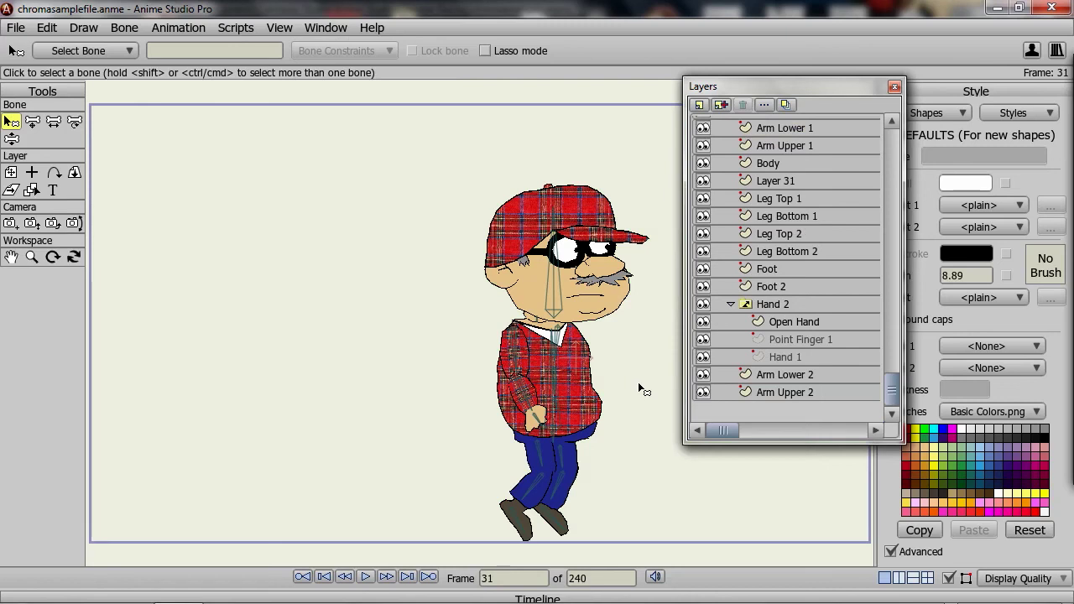
pyautogui.moveTo(771, 86); pyautogui.dragTo(972, 104)
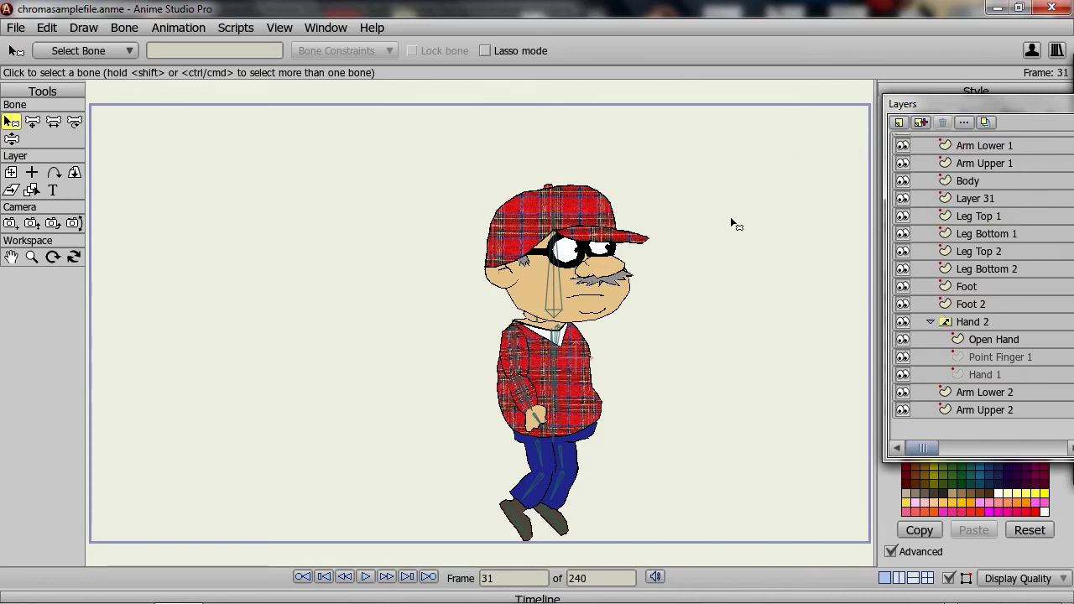
pyautogui.moveTo(924, 590)
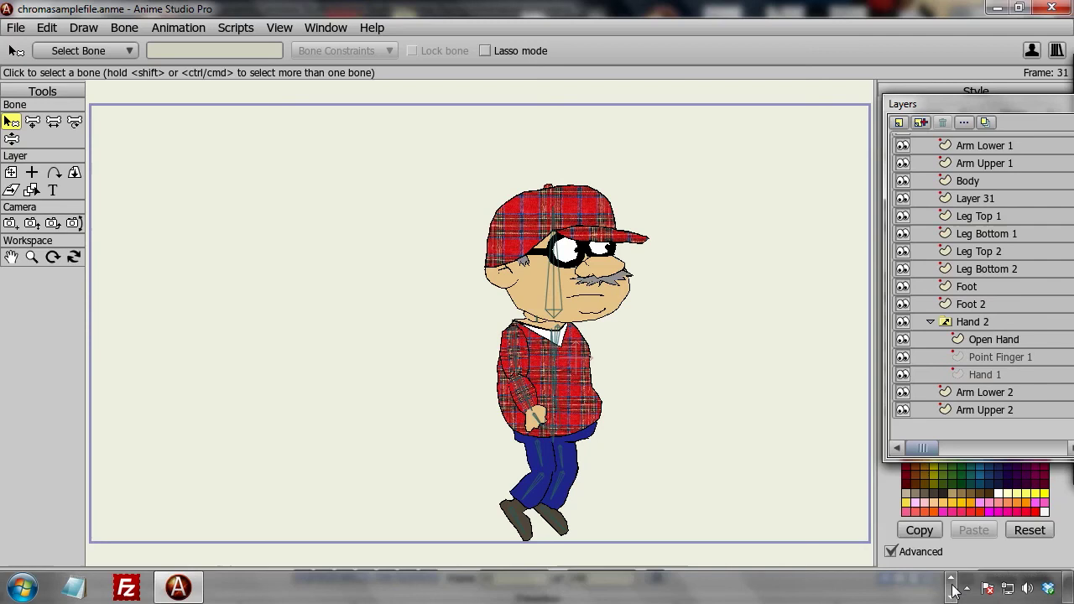
# - Back in Premiere Pro, delete the old cartoon clips and the dog photo from the timeline
pyautogui.click(541, 587)
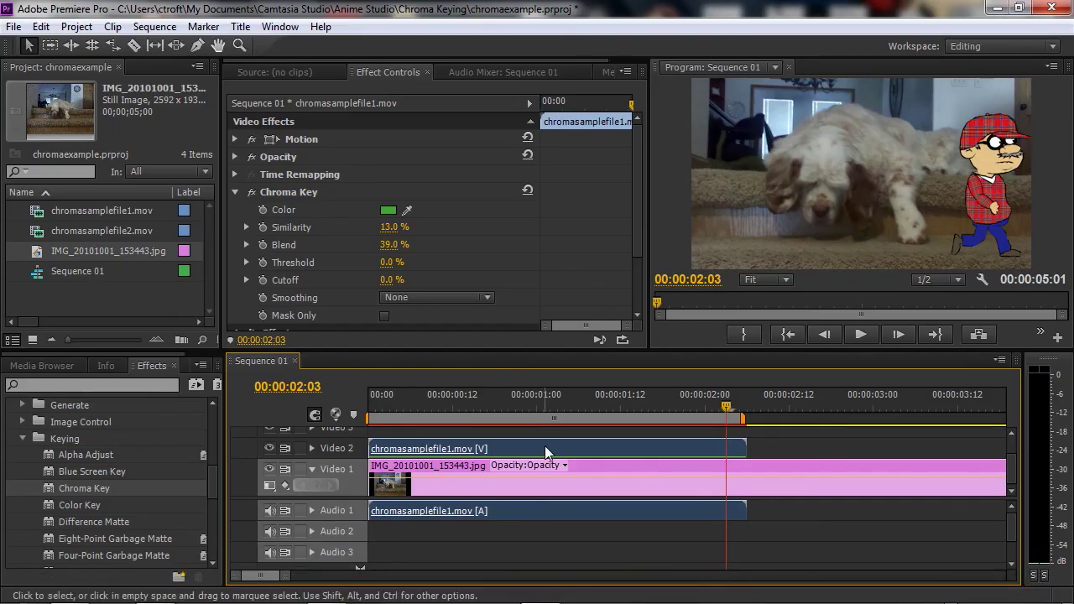
pyautogui.press('Delete')
pyautogui.click(595, 460)
pyautogui.press('Delete')
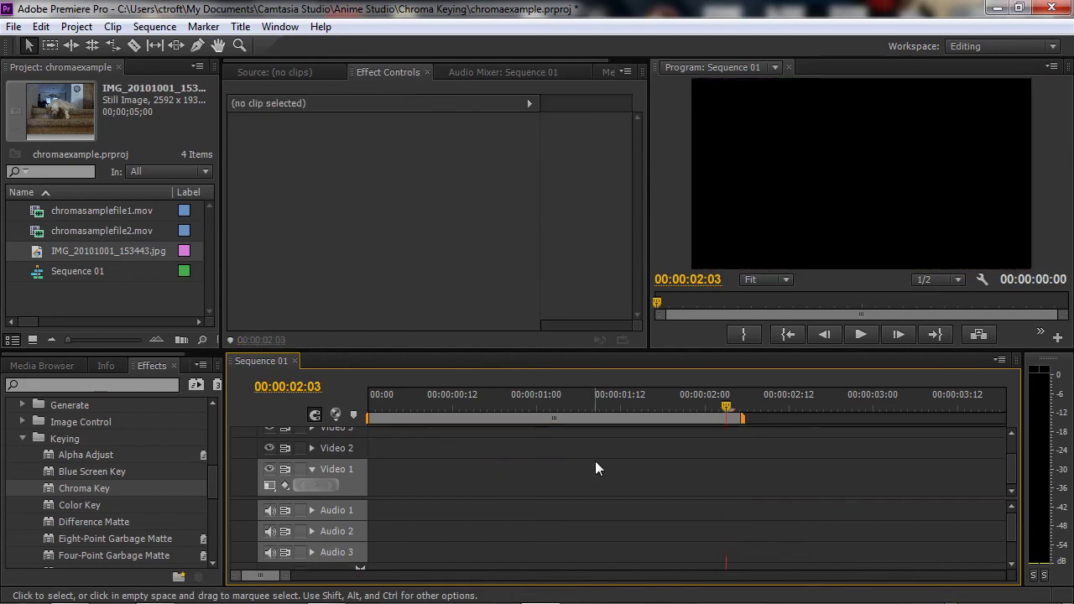
# - Put chromasamplefile2.mov on Video 2 over the dog photo on Video 1, checking 00:00:01:13
pyautogui.moveTo(39, 233); pyautogui.dragTo(369, 491)
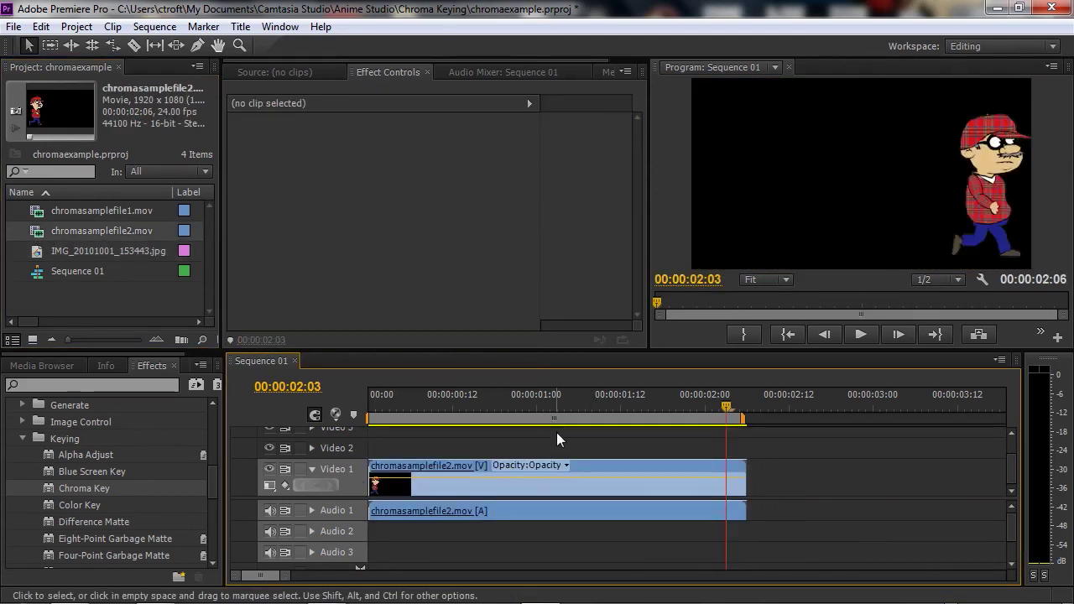
pyautogui.moveTo(516, 412); pyautogui.dragTo(401, 418)
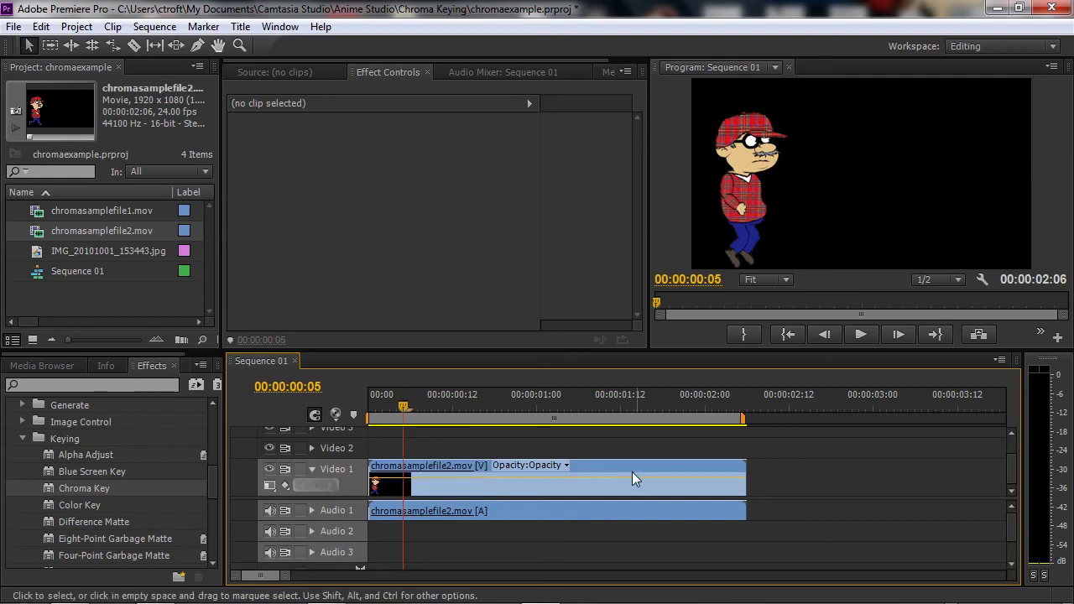
pyautogui.moveTo(625, 469); pyautogui.dragTo(599, 443)
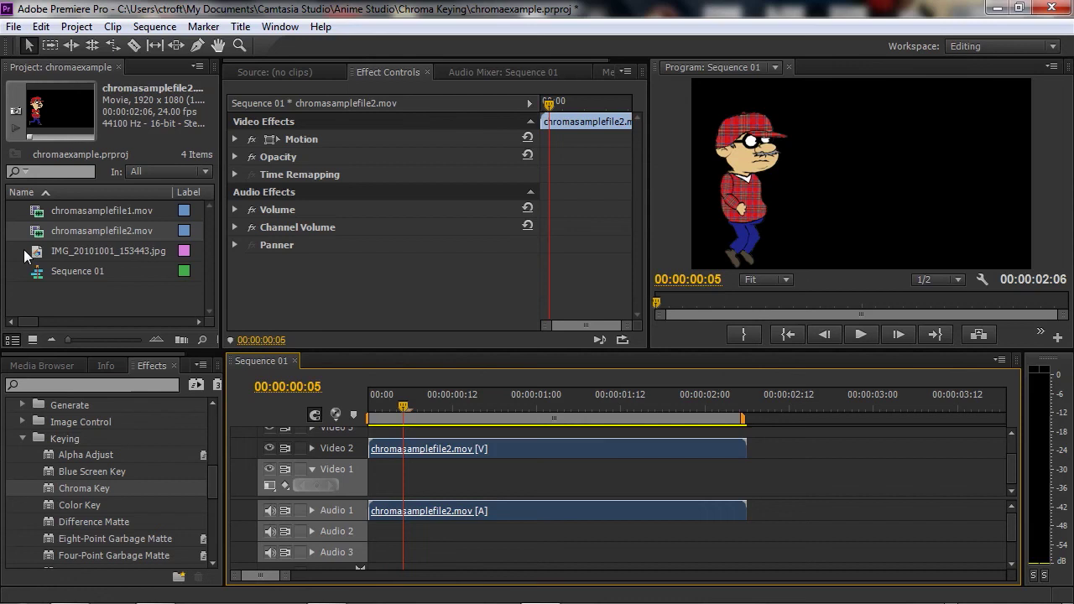
pyautogui.moveTo(34, 251); pyautogui.dragTo(391, 480)
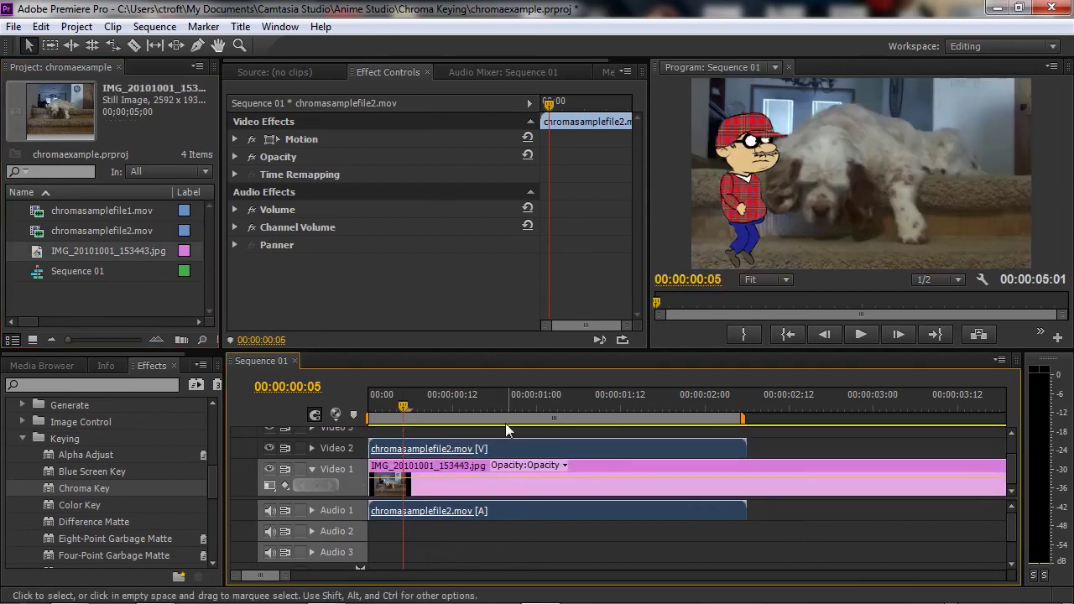
pyautogui.click(522, 409)
pyautogui.moveTo(530, 407); pyautogui.dragTo(632, 406)
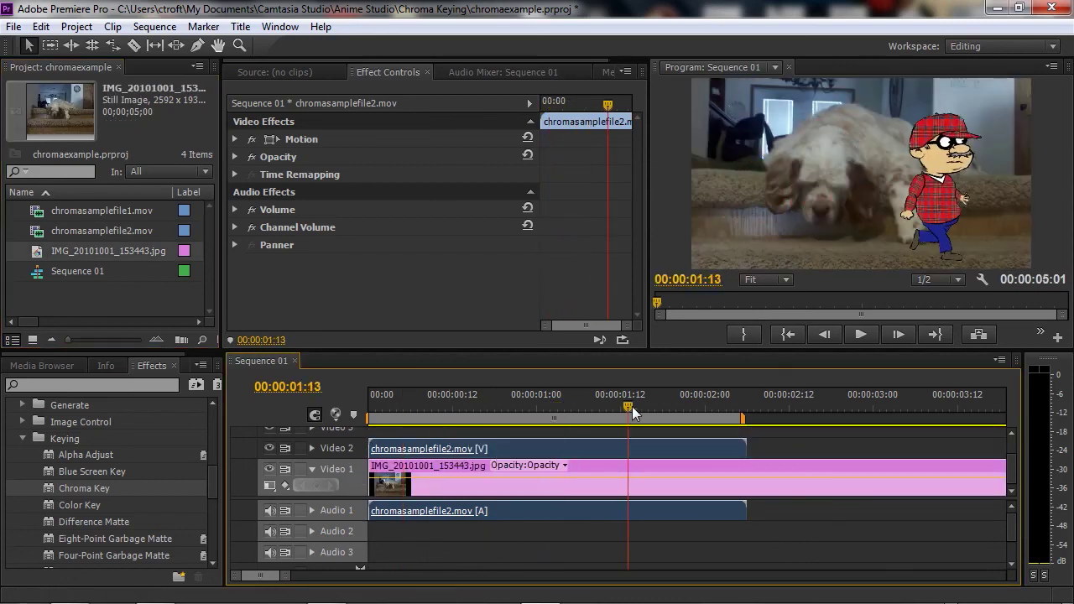